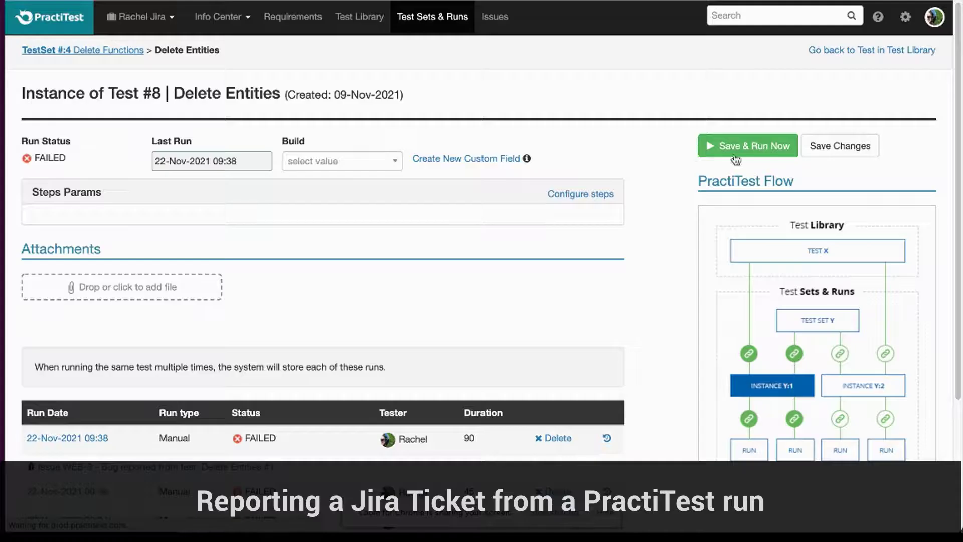
Step: Create new run #8 of the Delete Entities test instance with Save & Run Now
left_click(735, 159)
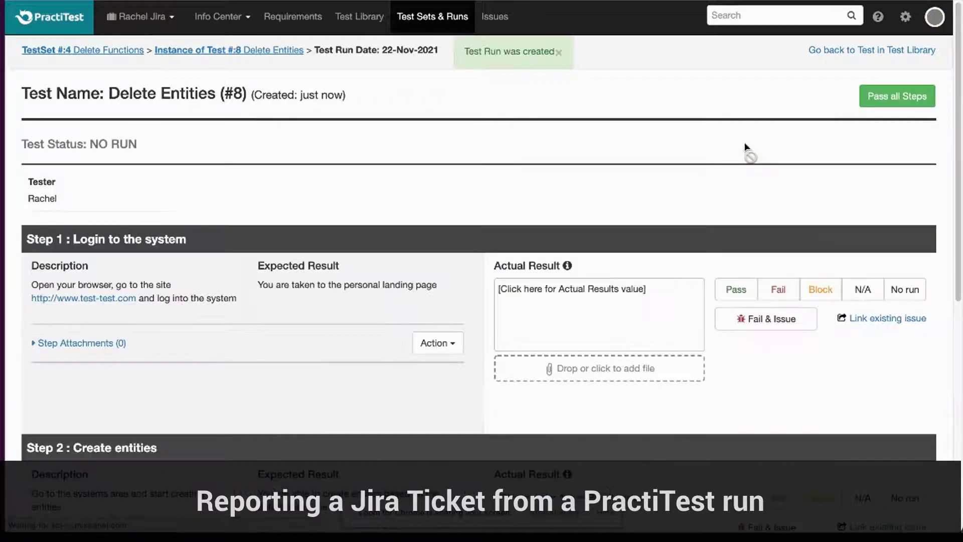
Step: Enter 'The url doesn't work' as Step 1's actual result and save it
left_click(562, 284)
type("T")
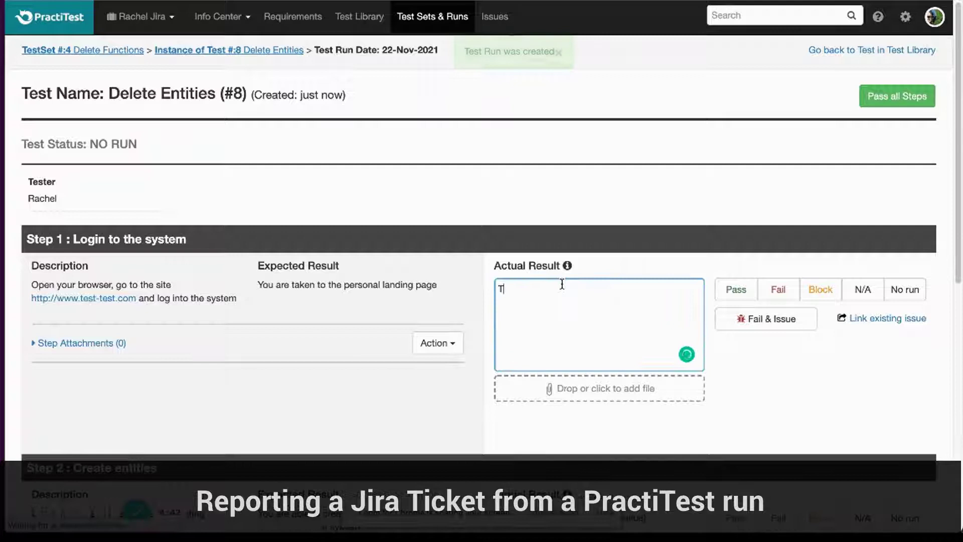
type("he url doesn't work")
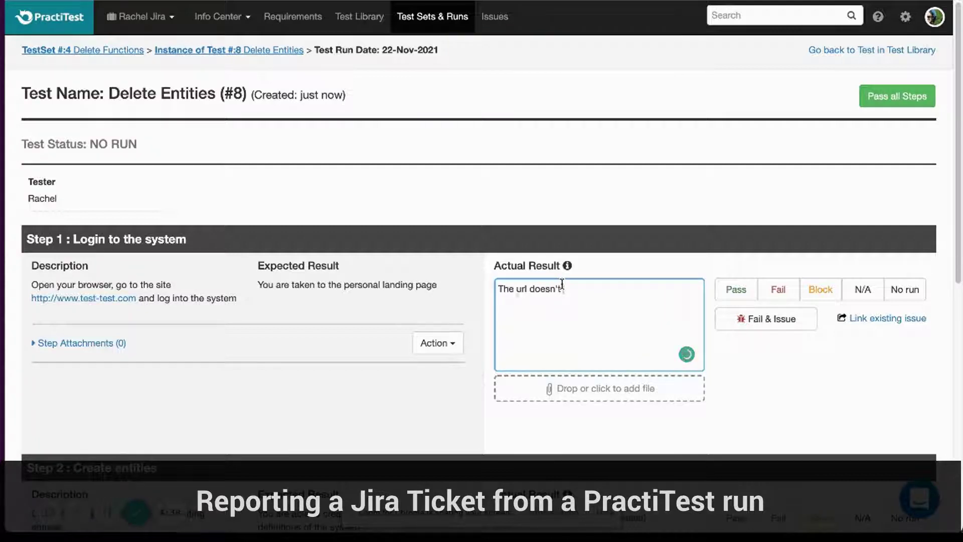
left_click(716, 392)
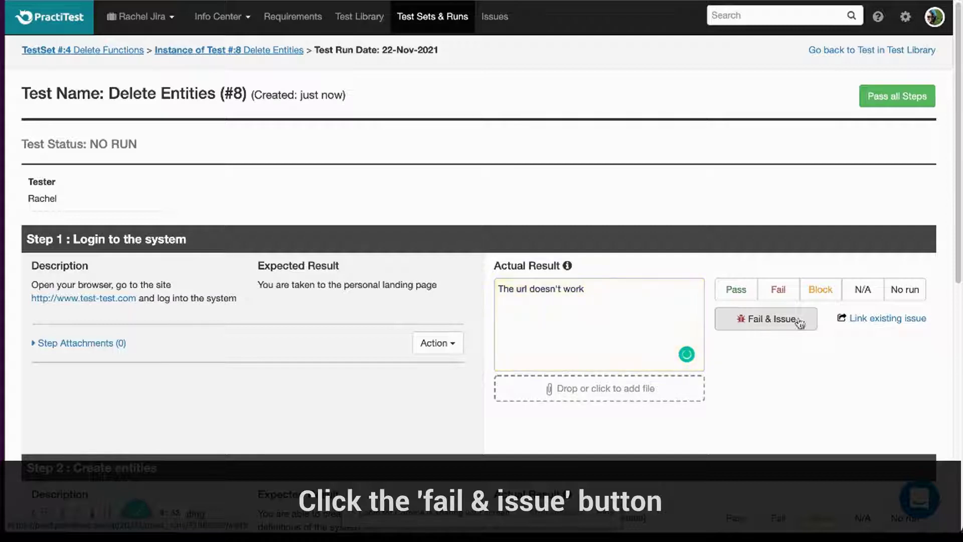
Step: Fail Step 1 and report the bug to the PT Webinar Project - Bug Jira project
left_click(775, 321)
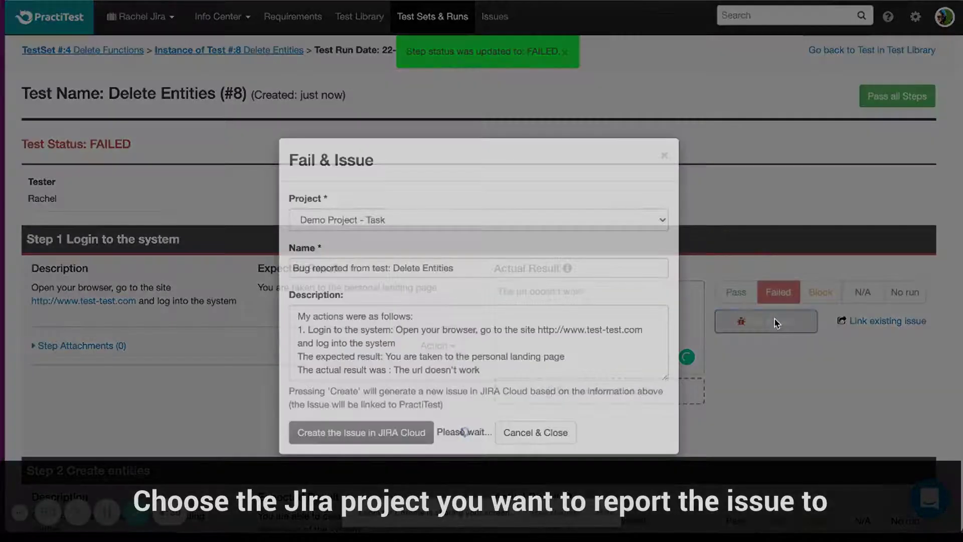
left_click(546, 221)
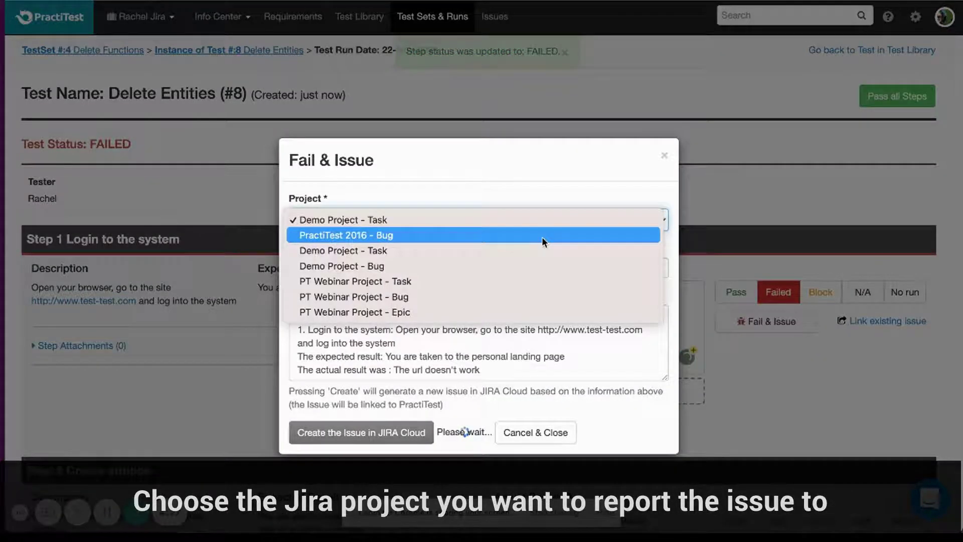
left_click(536, 295)
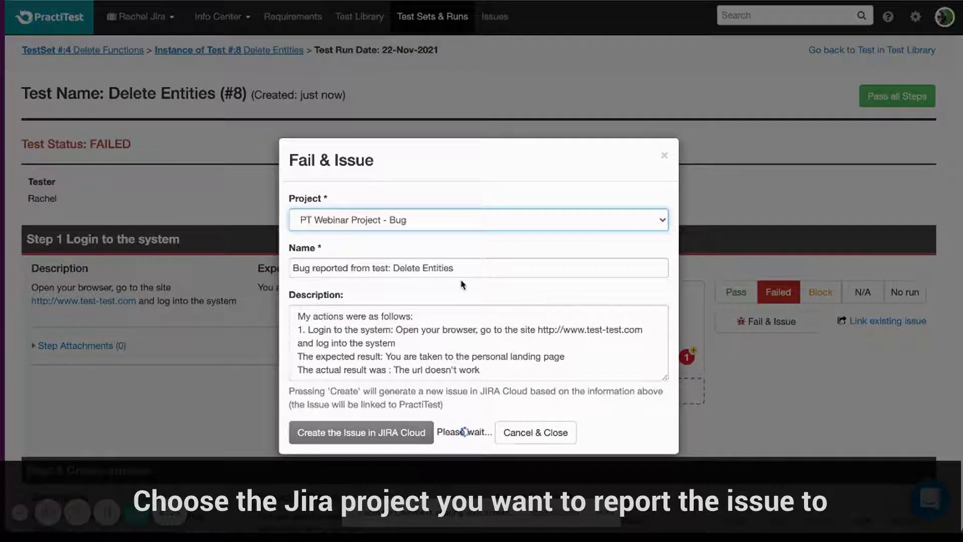
Step: Append '- details' to the description, create Jira issue WEB-9, and open it
triple_click(427, 268)
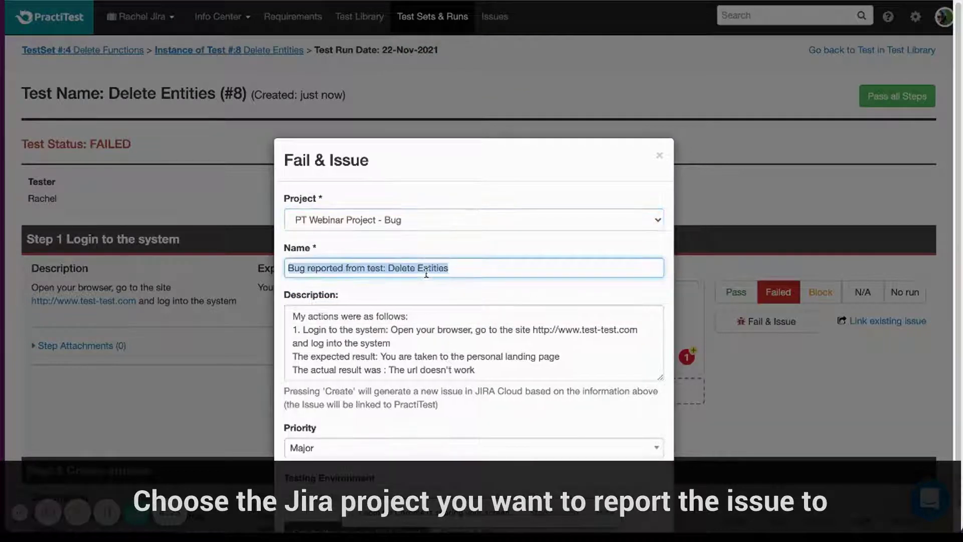
triple_click(435, 374)
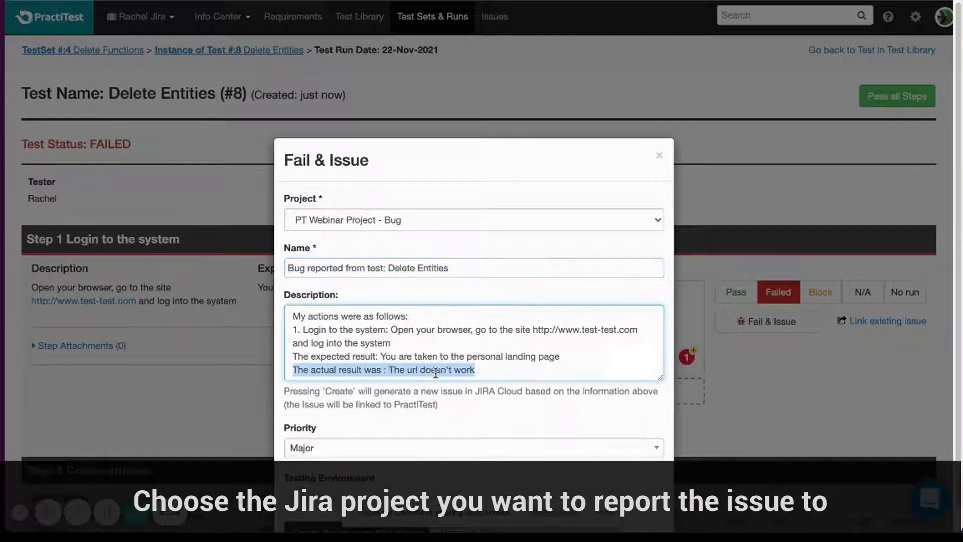
left_click(563, 357)
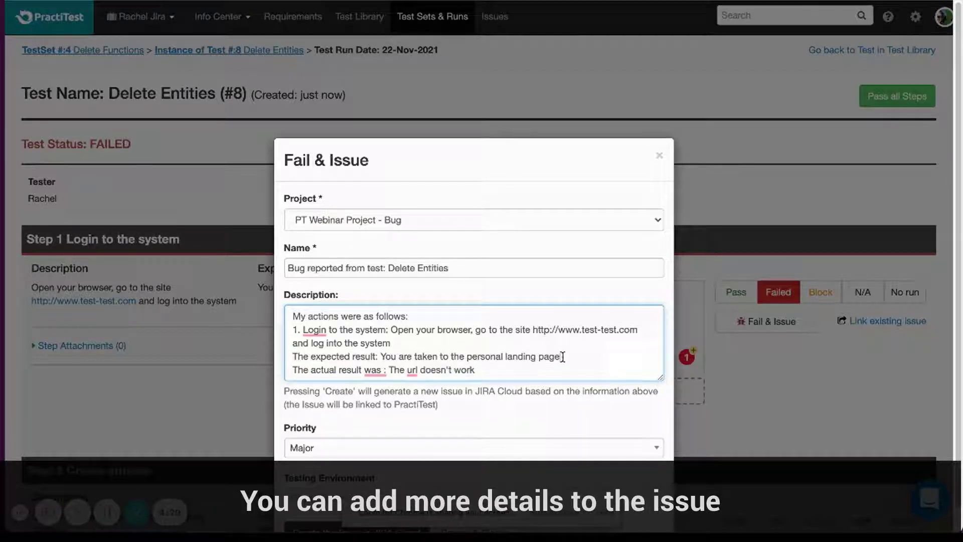
type("- details")
scroll(465, 379, "down", 1)
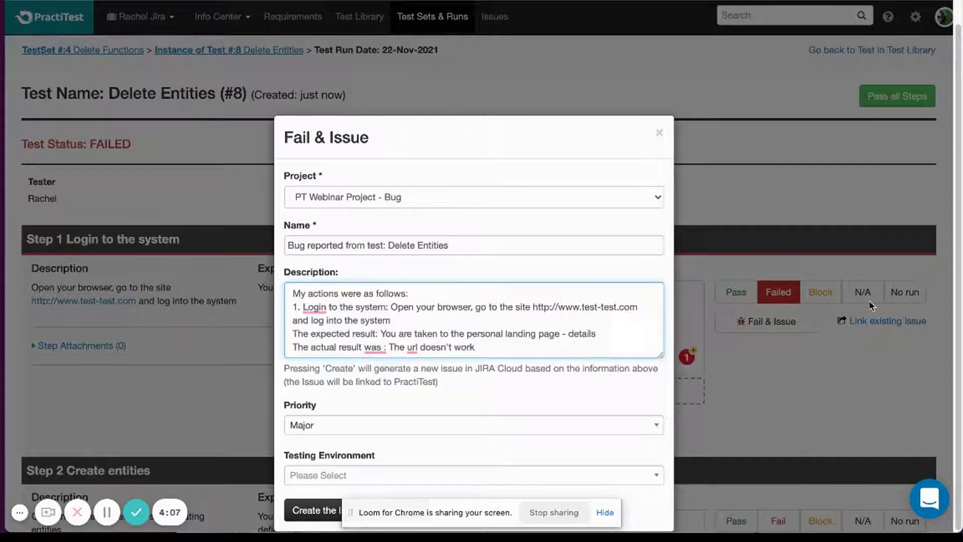
left_click(307, 516)
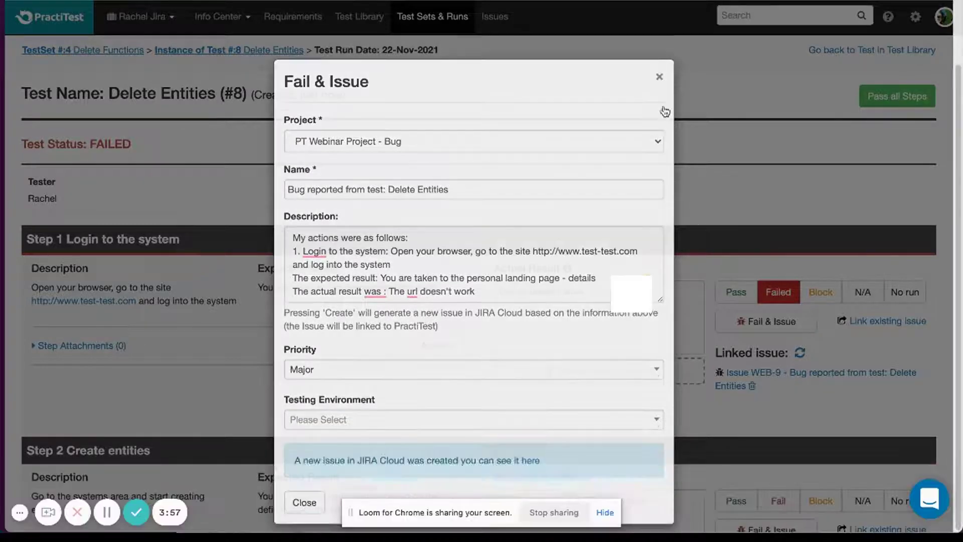
left_click(659, 76)
left_click(748, 380)
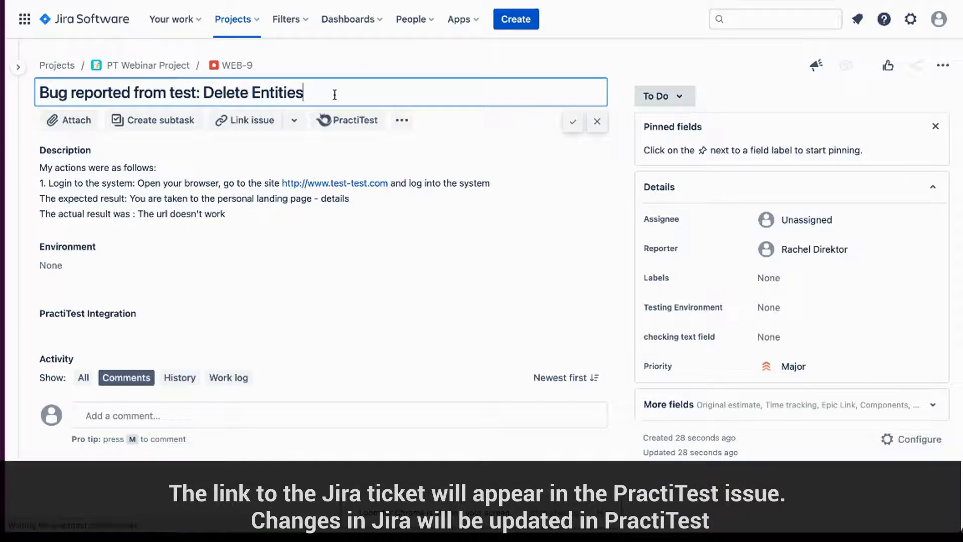
Step: Add ' - A' to the WEB-9 summary and open its linked PractiTest issue
type("- A")
left_click(573, 121)
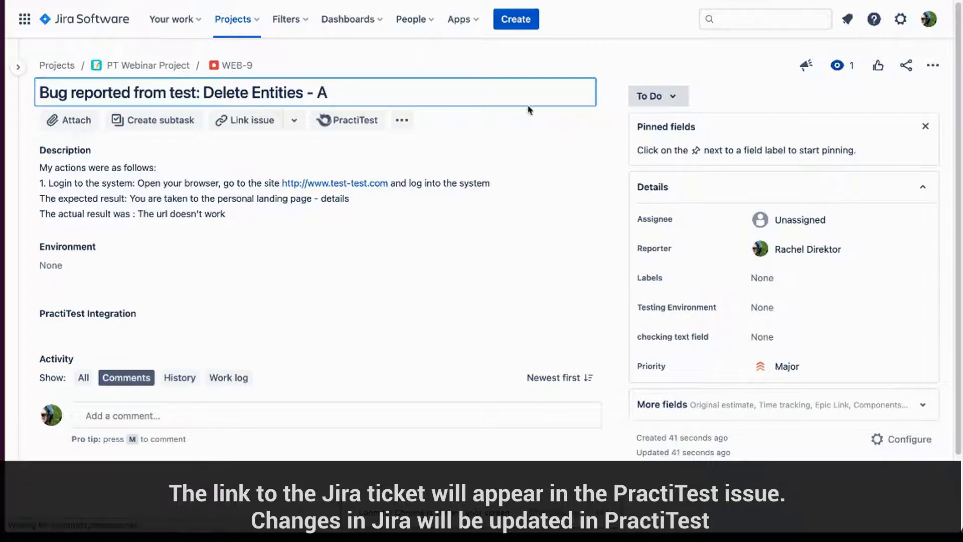
scroll(411, 242, "down", 2)
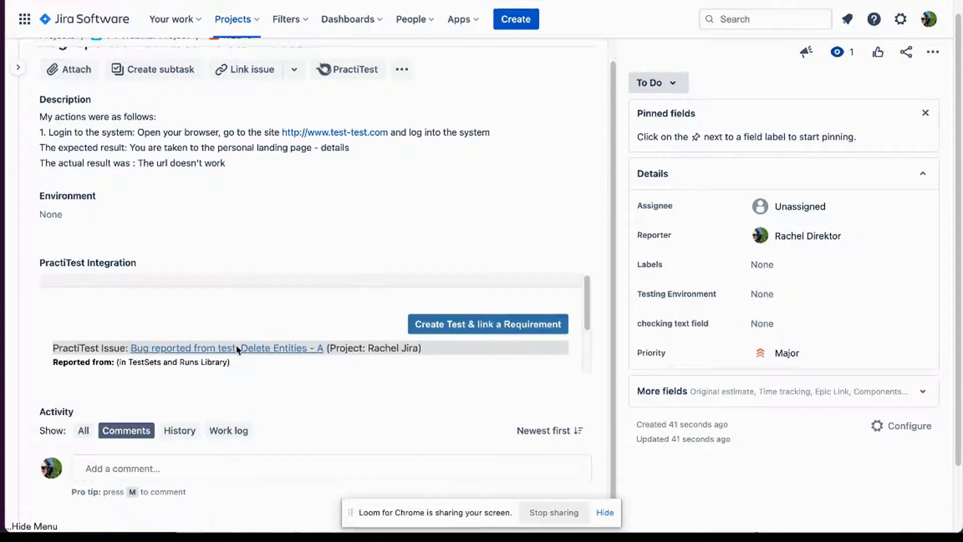
left_click(235, 345)
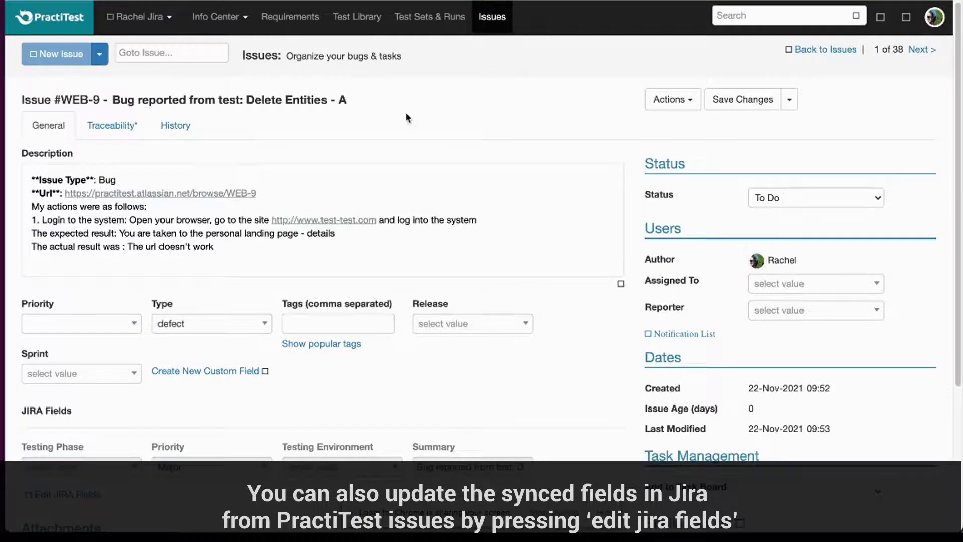
Step: Push Testing Environment Local to Jira for WEB-9, then view the ticket in Jira
scroll(447, 391, "down", 4)
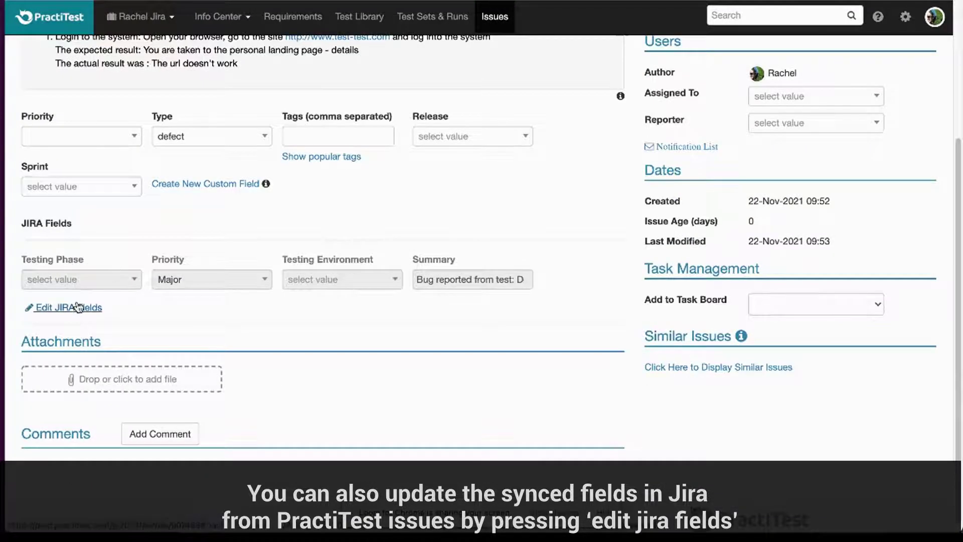
left_click(64, 310)
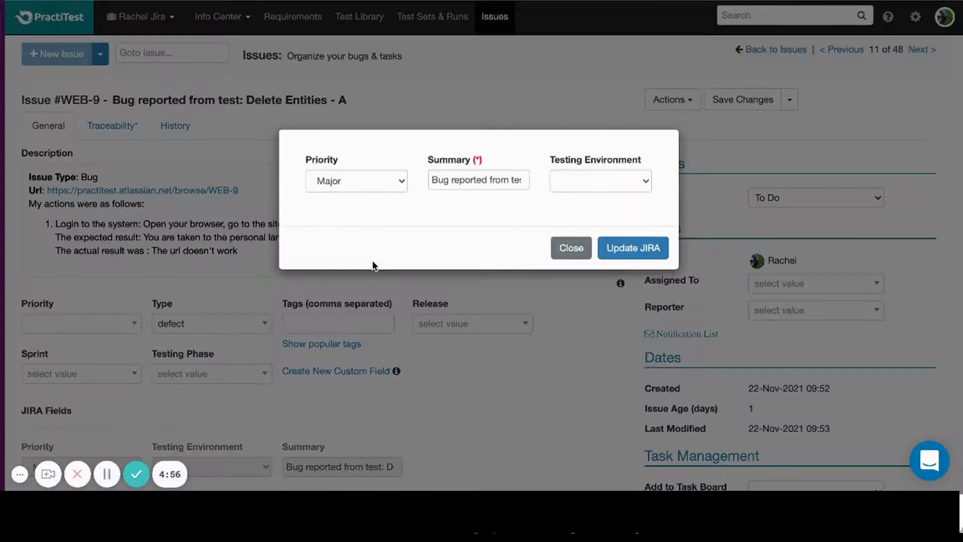
left_click(607, 183)
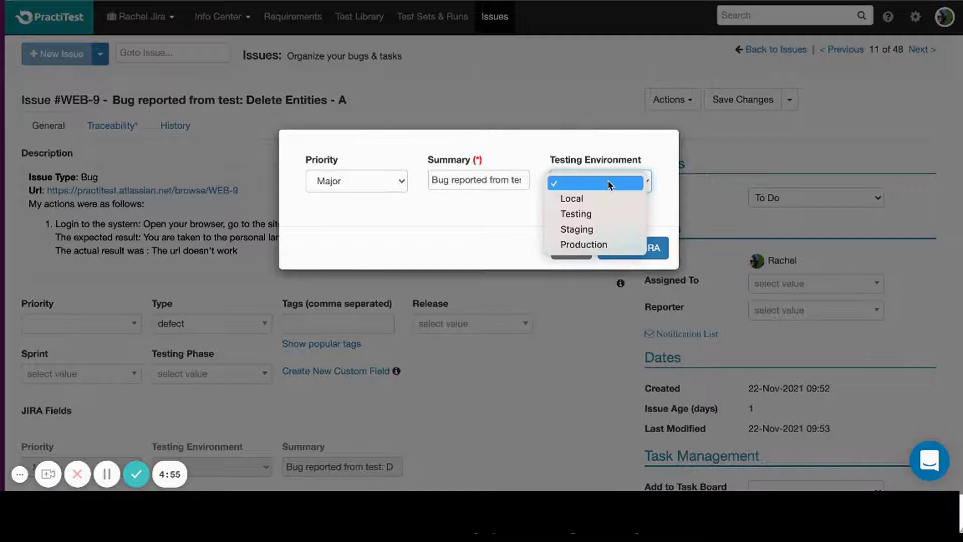
left_click(607, 196)
left_click(618, 246)
left_click(571, 246)
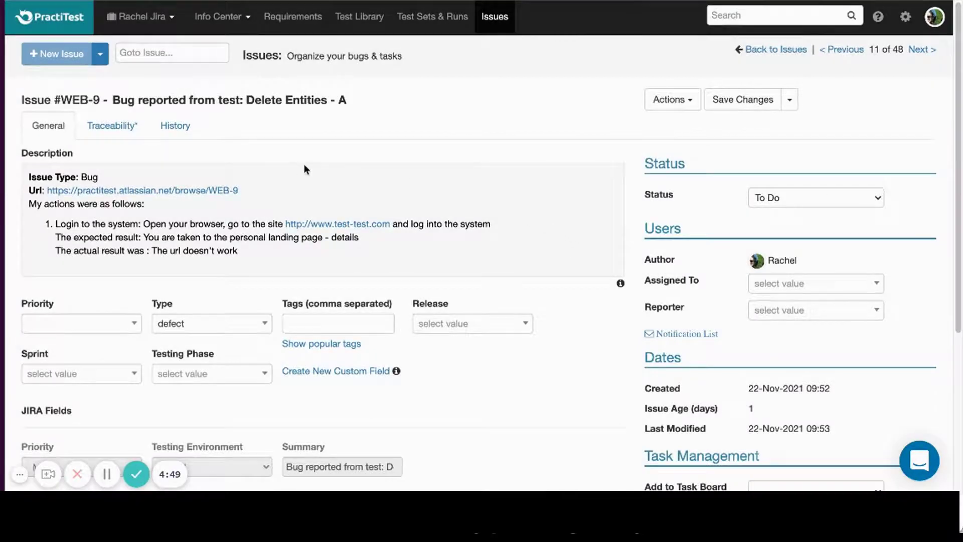
left_click(232, 193)
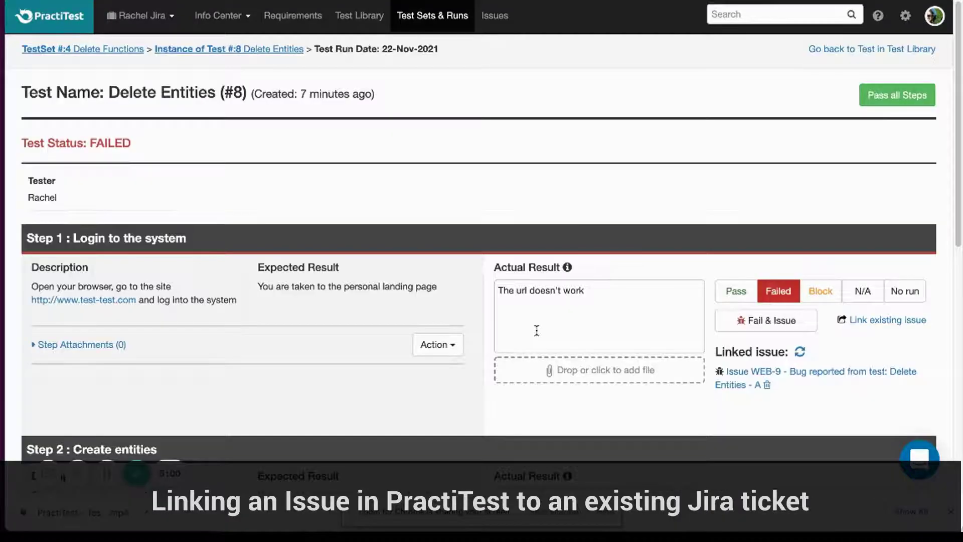
Step: Link Step 2 to existing Jira ticket WEB-6 and open the linked issue
scroll(536, 339, "down", 3)
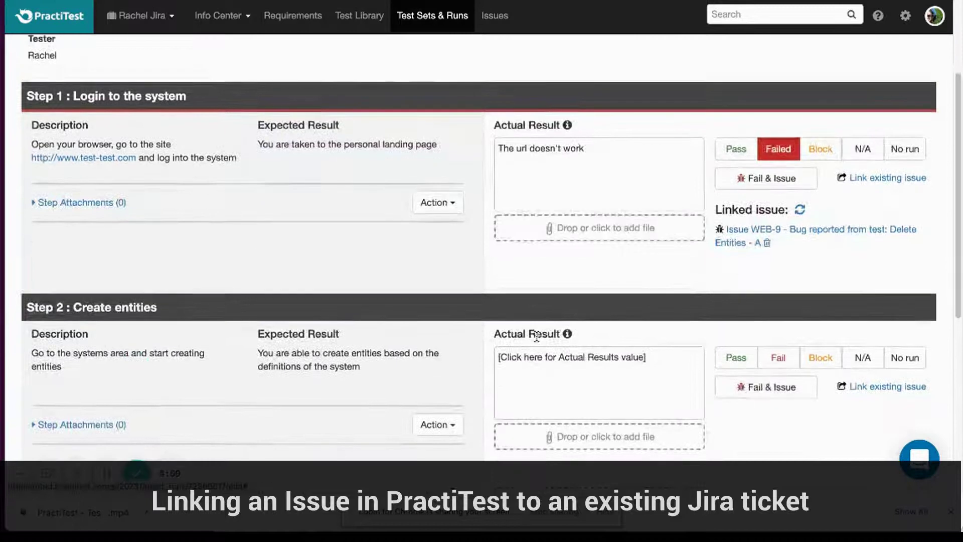
scroll(536, 337, "down", 3)
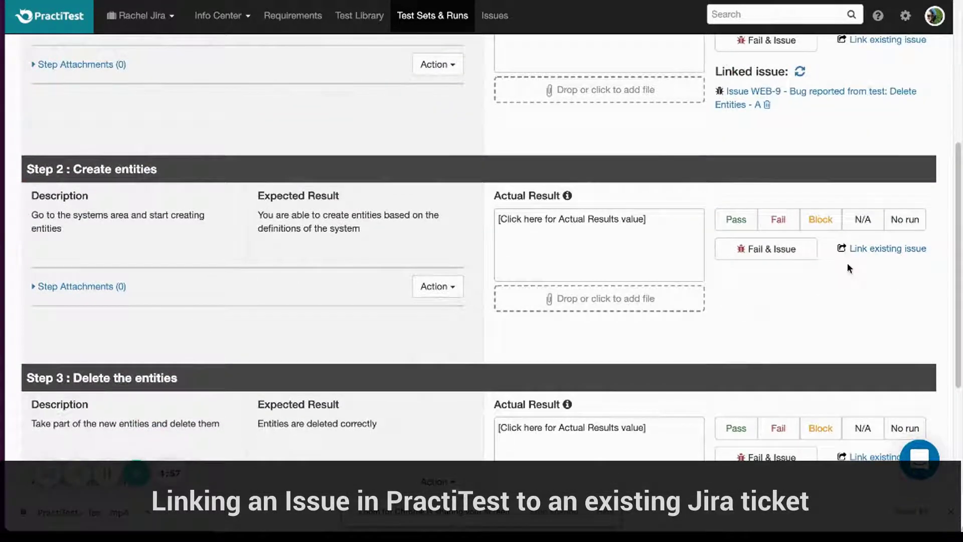
left_click(873, 249)
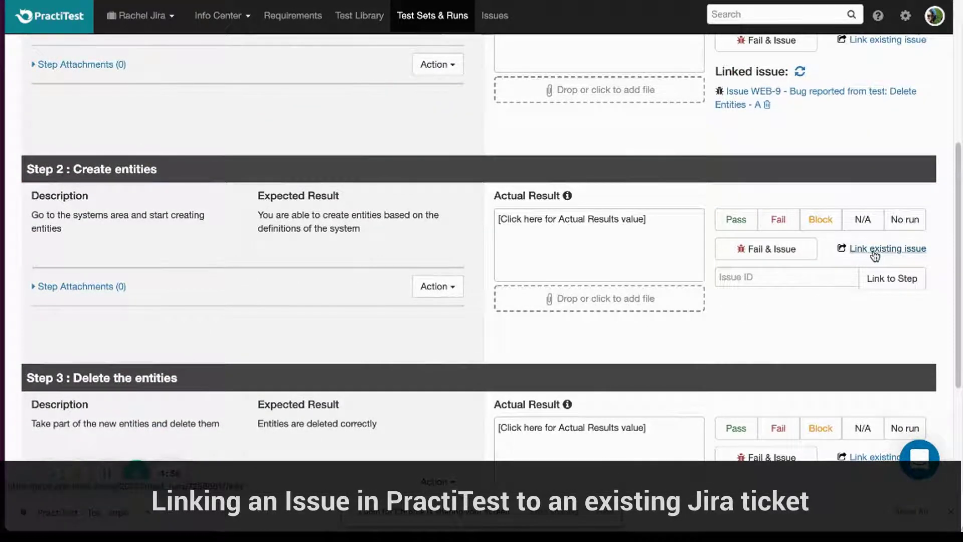
left_click(811, 275)
type("WEB-6")
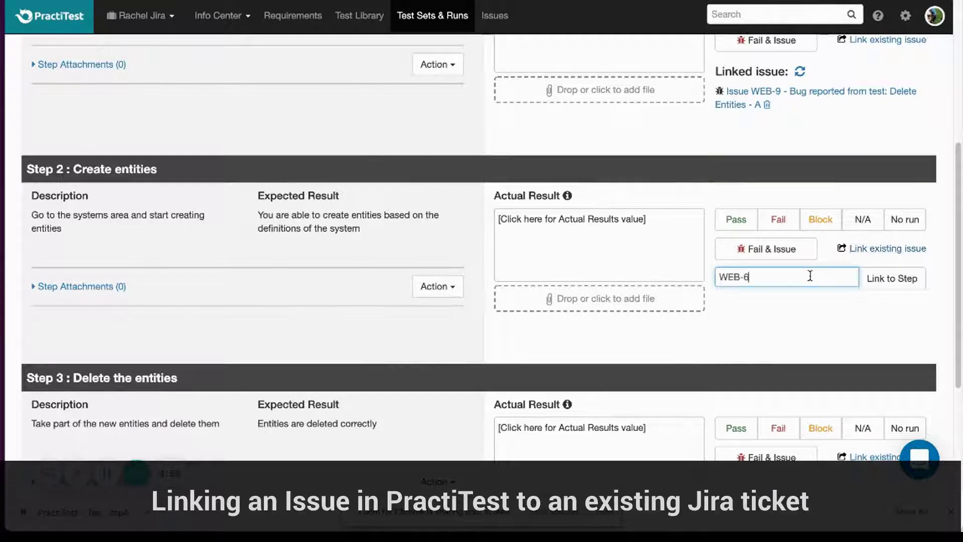
left_click(889, 278)
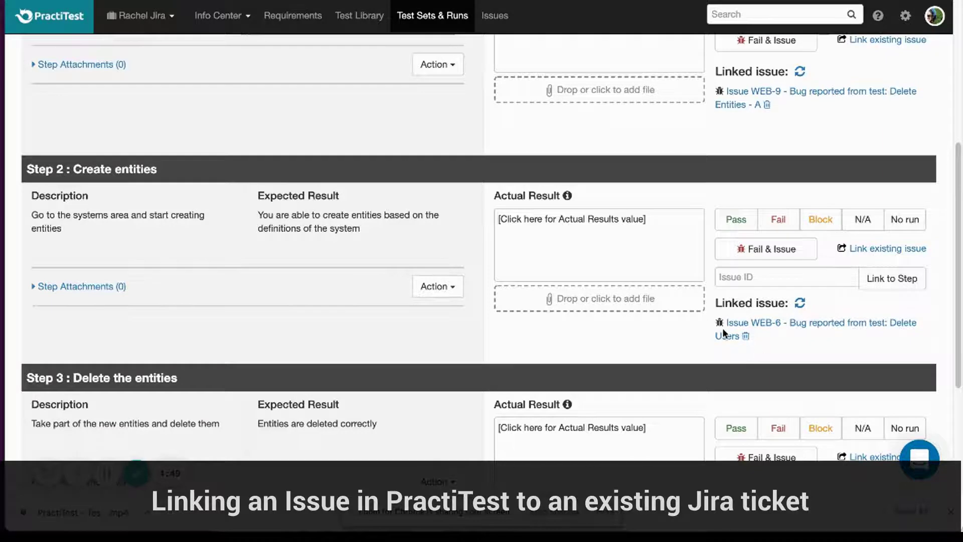
left_click(784, 329)
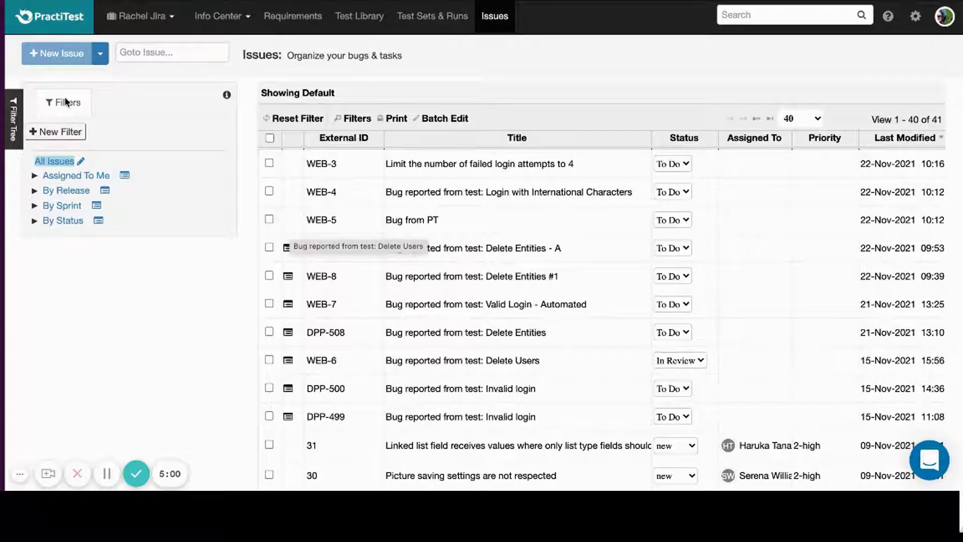
Step: Import Jira ticket web-2 by its issue key through the Import JIRA Issue dialog
left_click(94, 55)
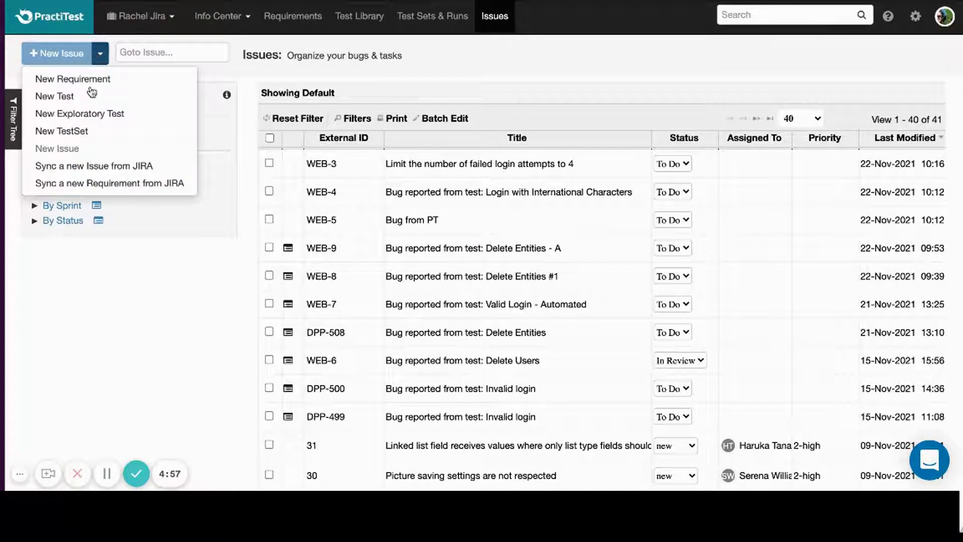
left_click(101, 166)
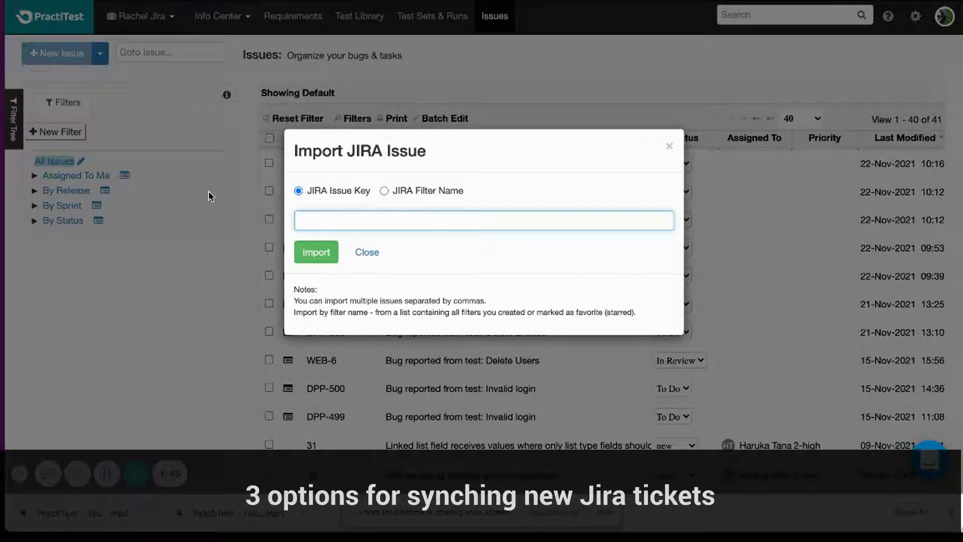
type("web-2")
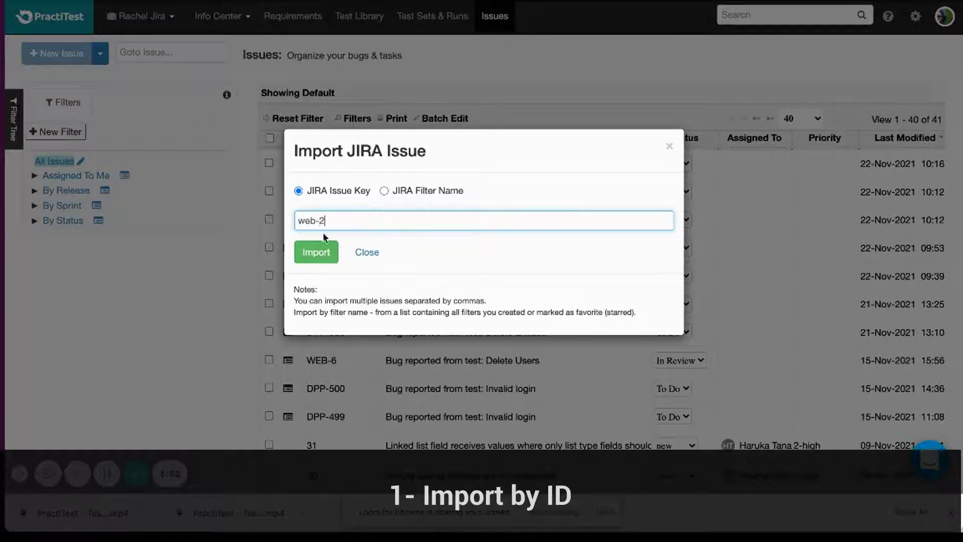
left_click(322, 253)
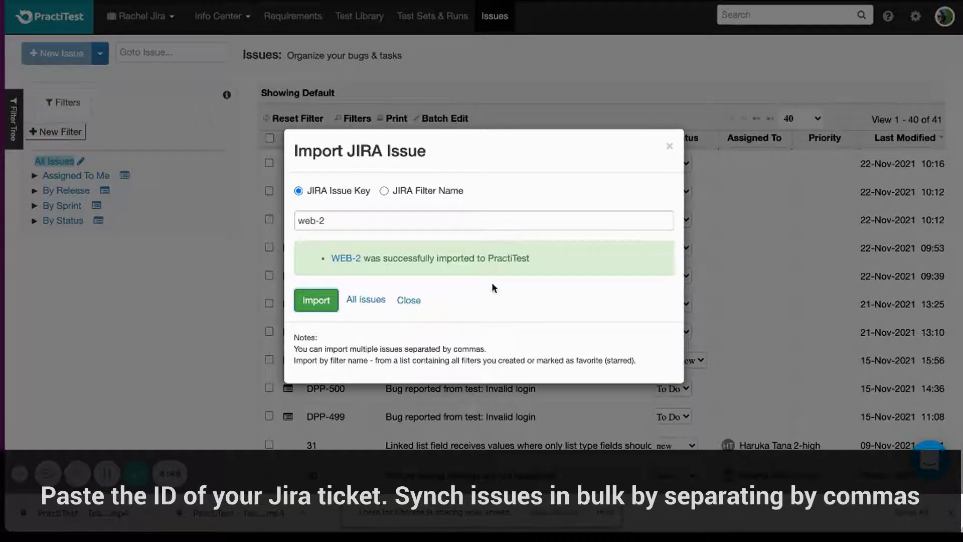
left_click(409, 299)
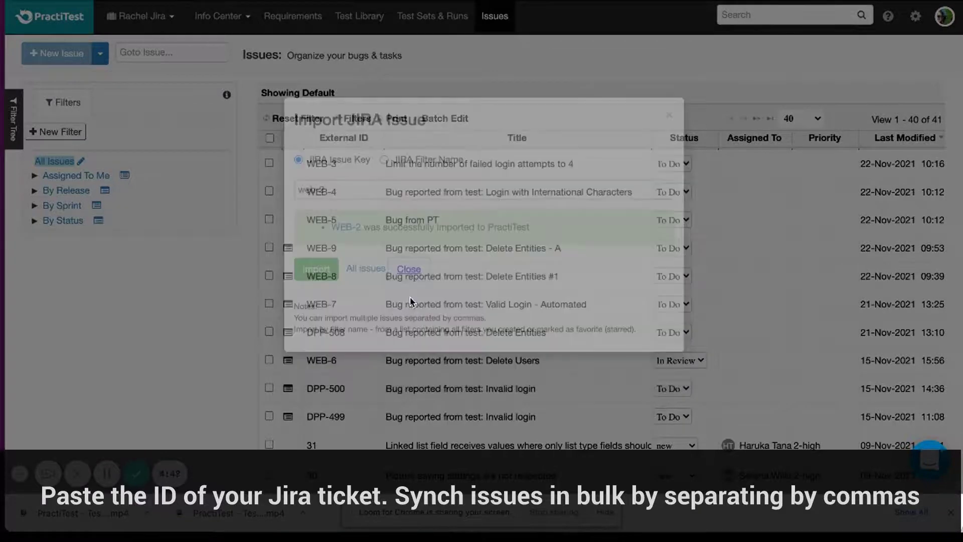
left_click(100, 62)
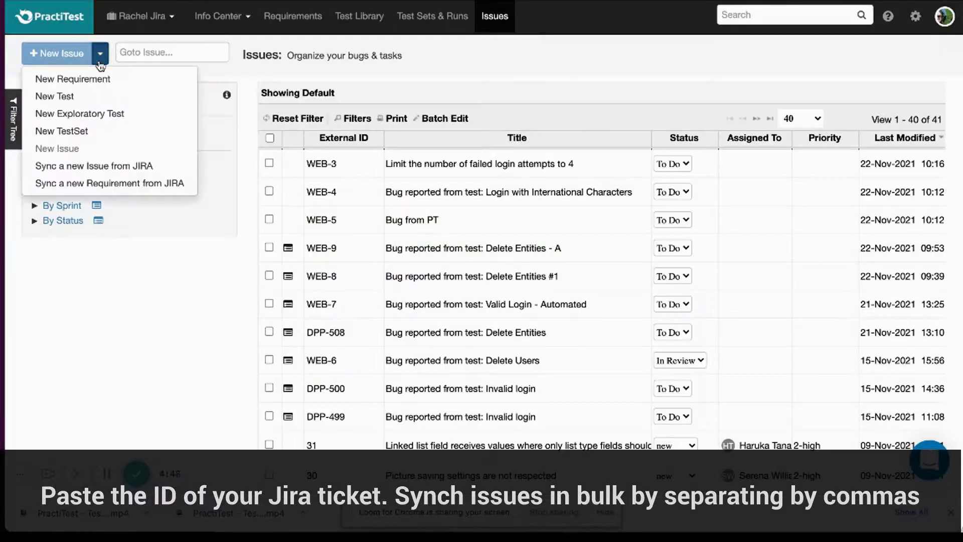
Step: Sync all tickets from Jira filter Cycle 3 into Issues, bringing the count to 48
left_click(97, 159)
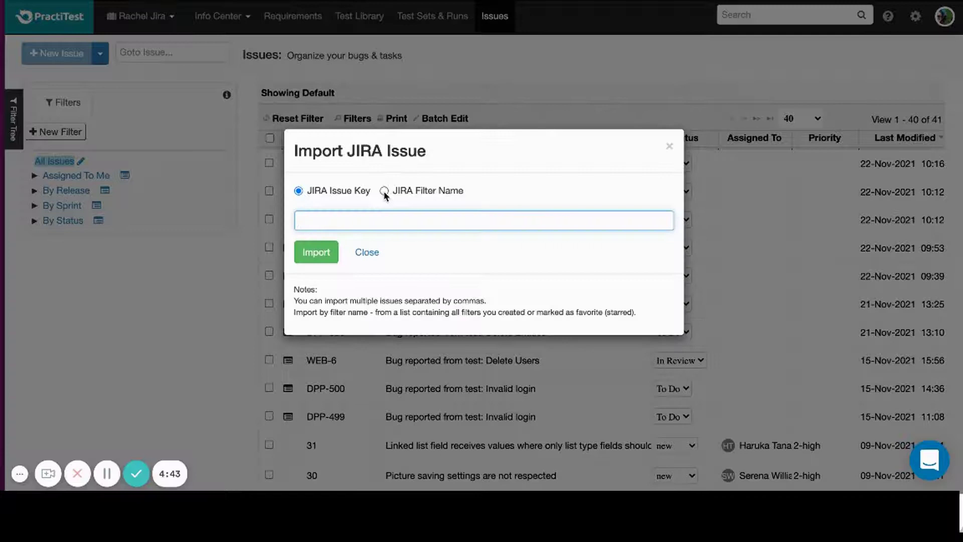
left_click(384, 191)
left_click(414, 226)
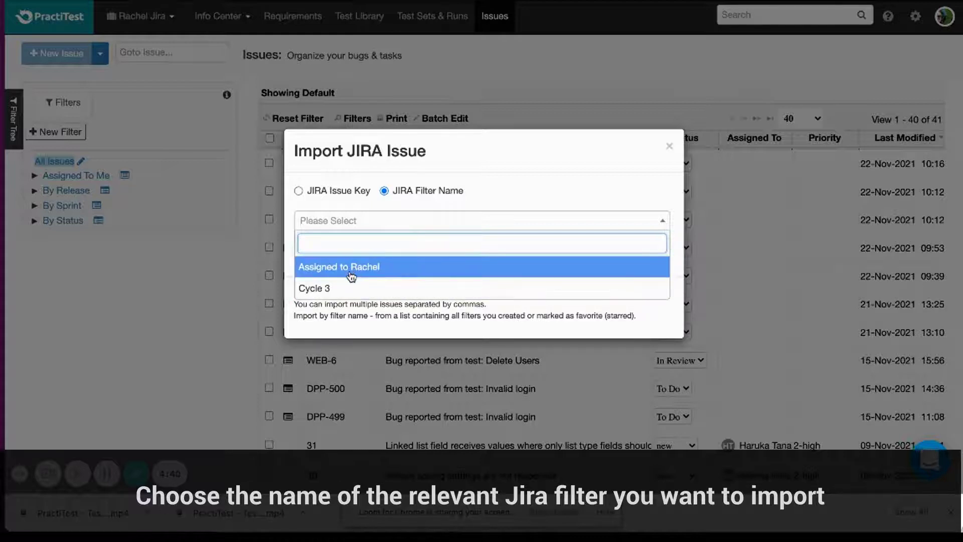
left_click(349, 289)
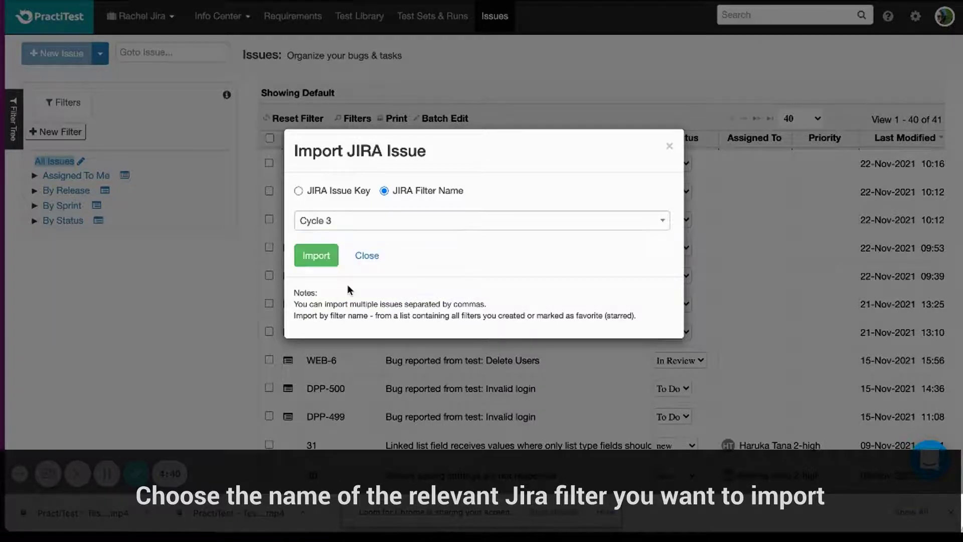
left_click(319, 260)
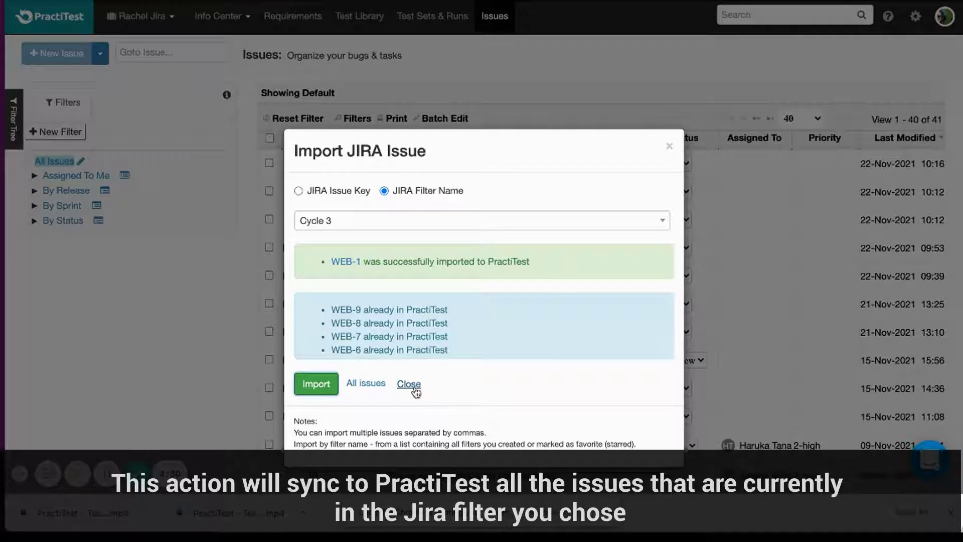
left_click(416, 392)
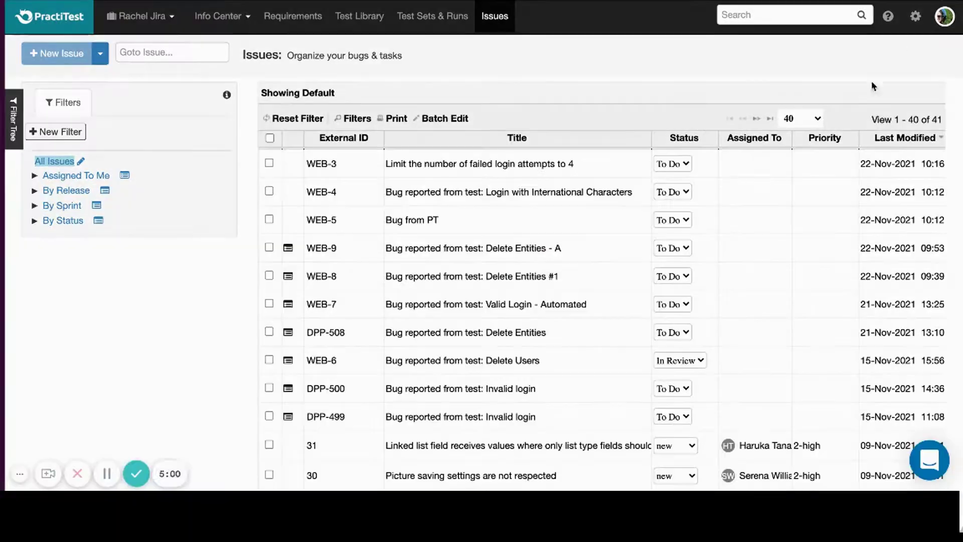
Step: Set the Jira integration's auto-sync filter to Cycle 3 targeting Issues and save it
left_click(916, 17)
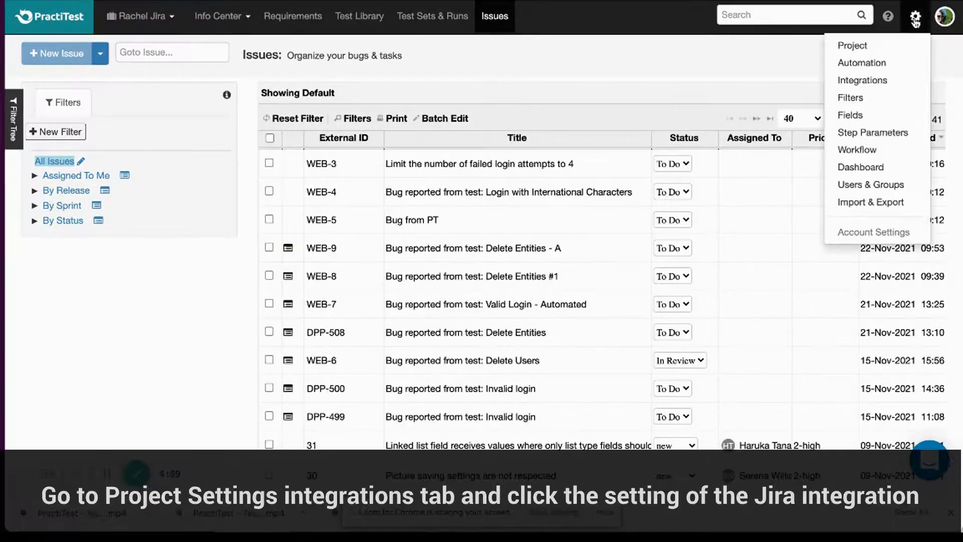
left_click(863, 80)
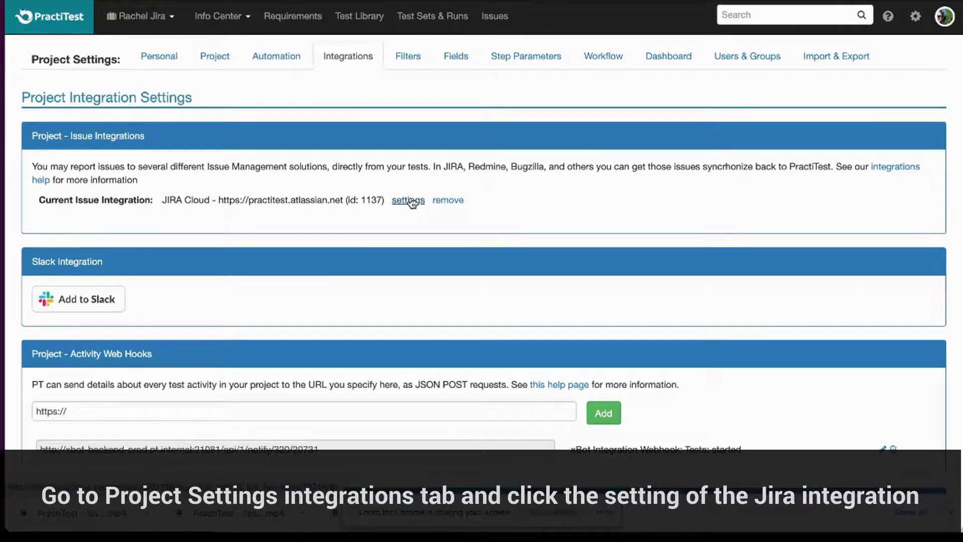
left_click(411, 201)
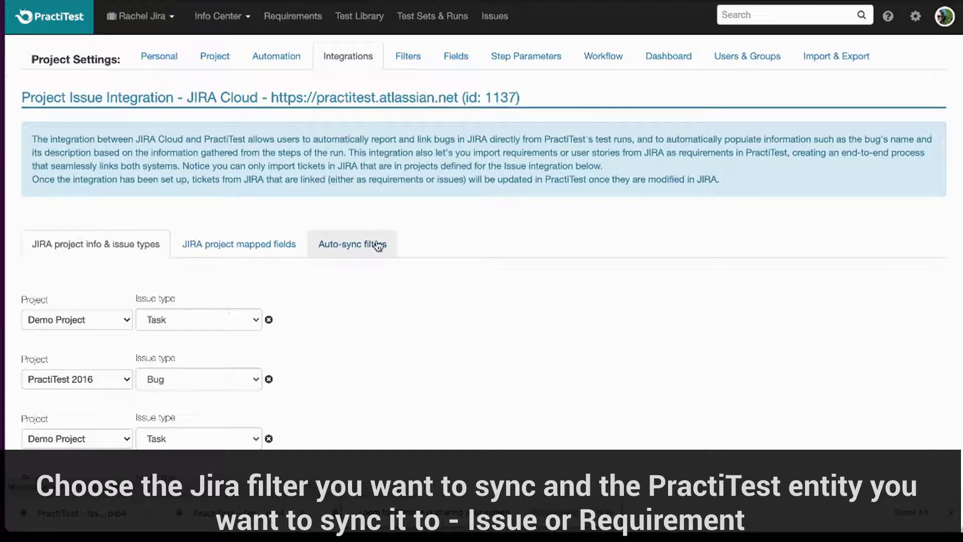
left_click(378, 245)
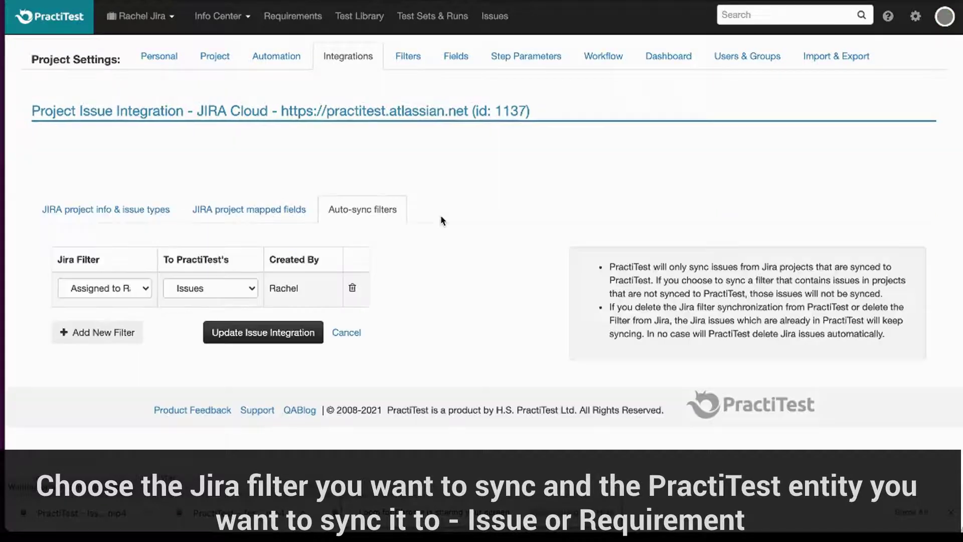
left_click(138, 292)
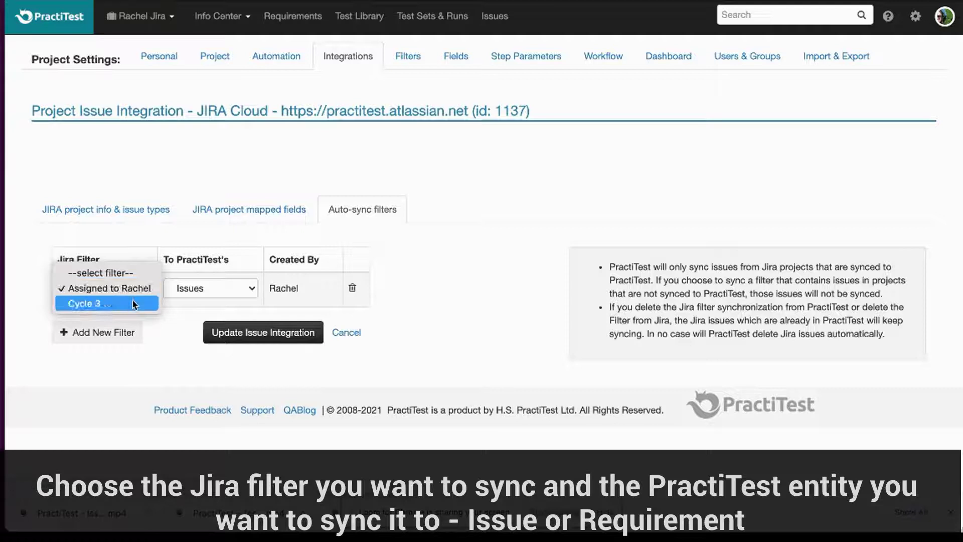
left_click(232, 288)
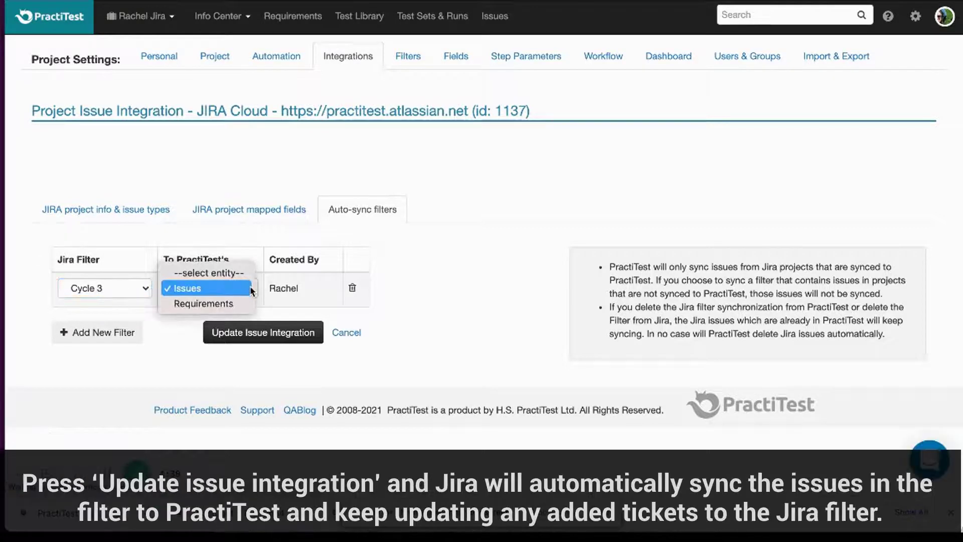
left_click(252, 290)
left_click(271, 332)
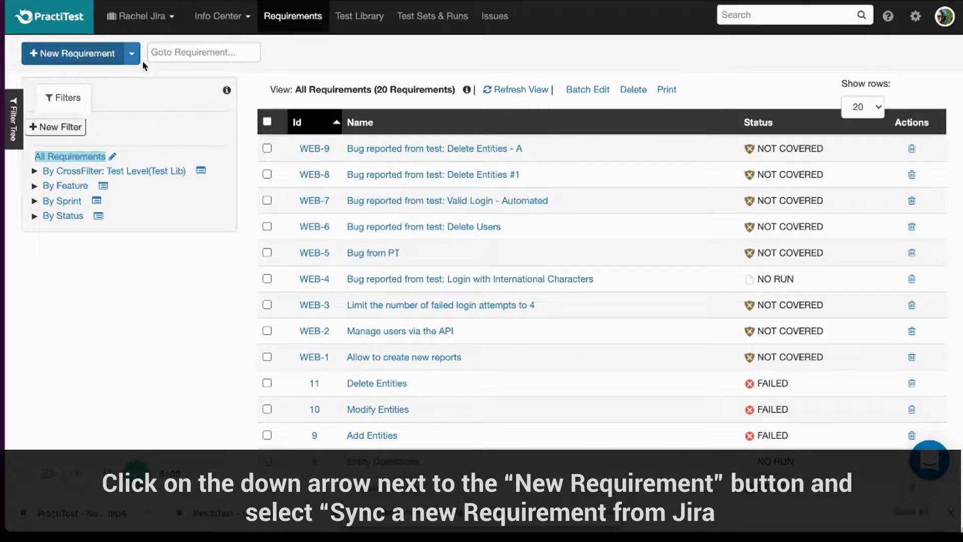
Step: Sync Jira ticket web-10 into PractiTest as a new requirement by its issue key
left_click(131, 53)
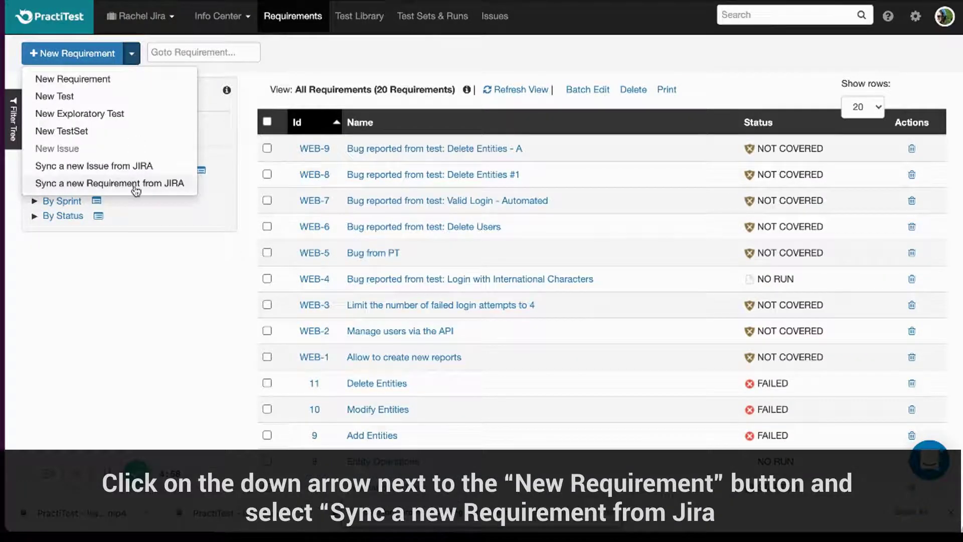
left_click(95, 186)
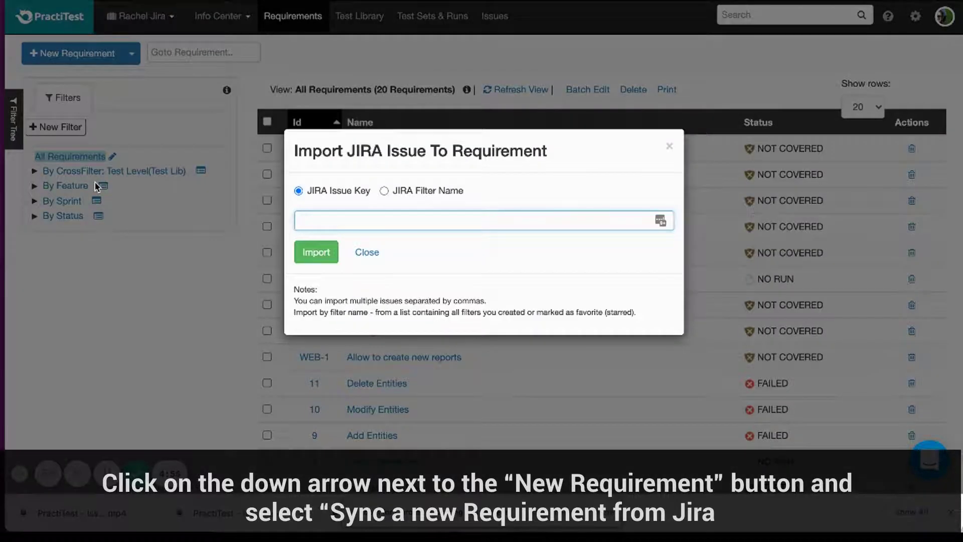
type("web-10")
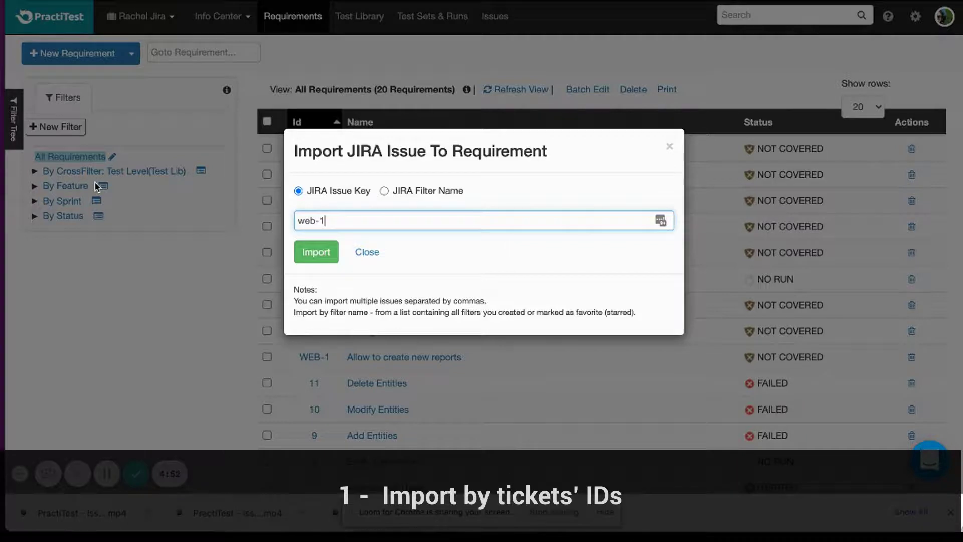
left_click(318, 258)
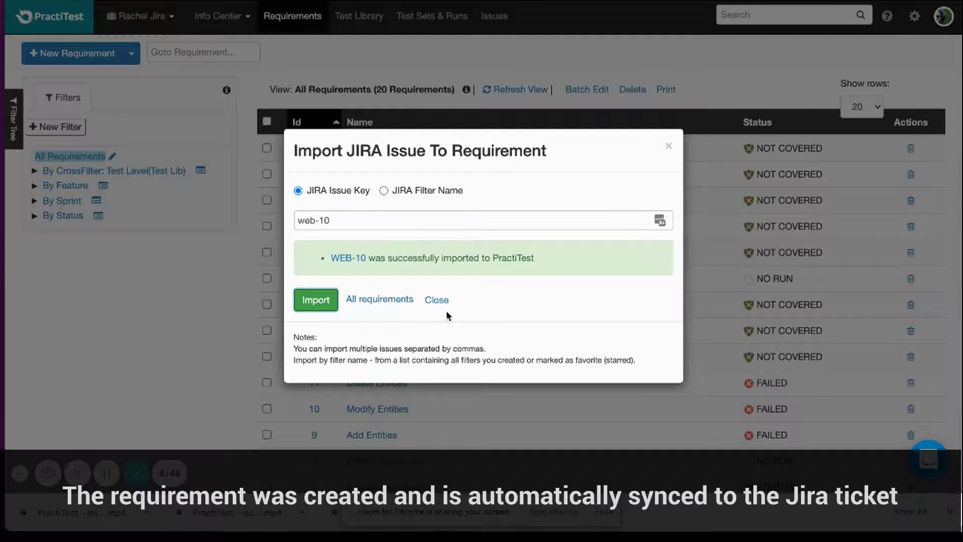
Step: Import the tickets in Jira filter Cycle 2 as requirements, then go to the project's Integrations settings
left_click(385, 191)
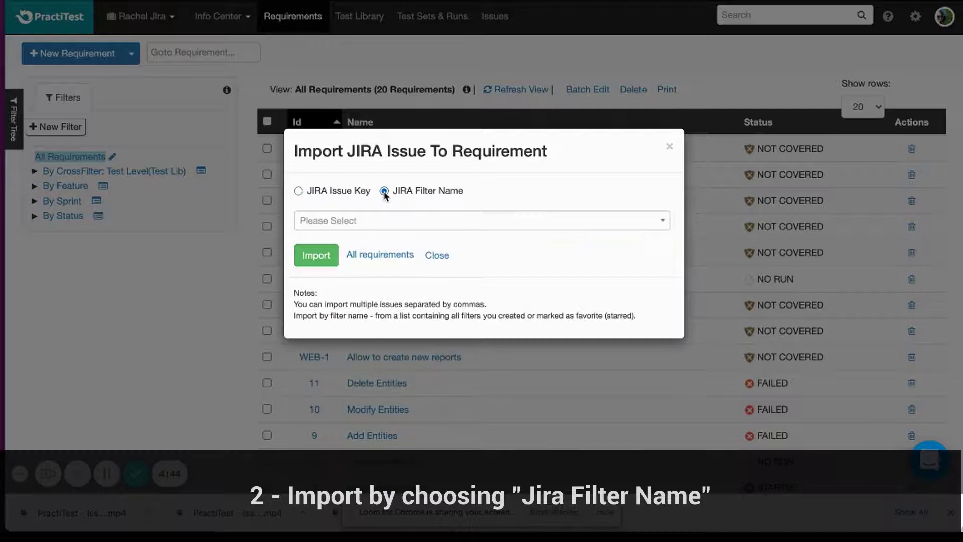
left_click(383, 221)
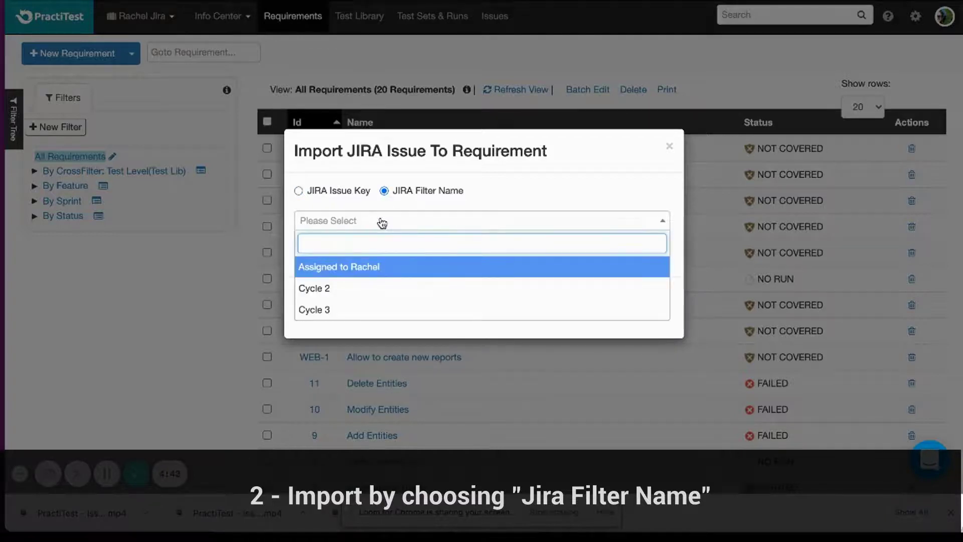
left_click(401, 288)
left_click(323, 259)
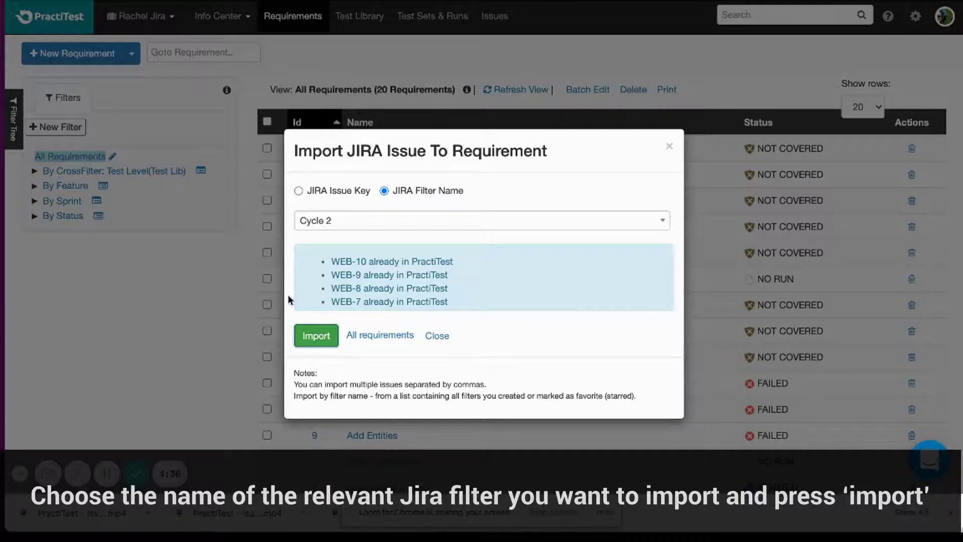
left_click(440, 335)
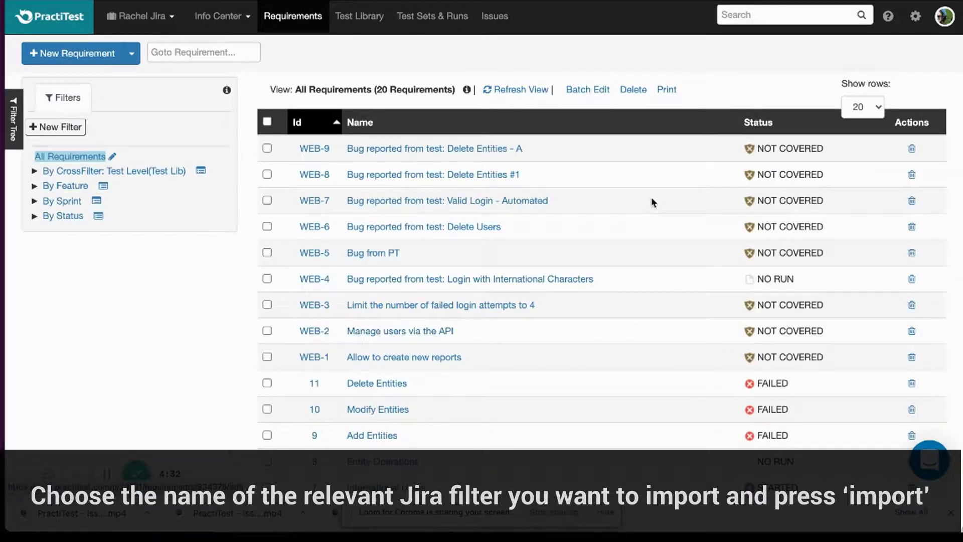
left_click(915, 16)
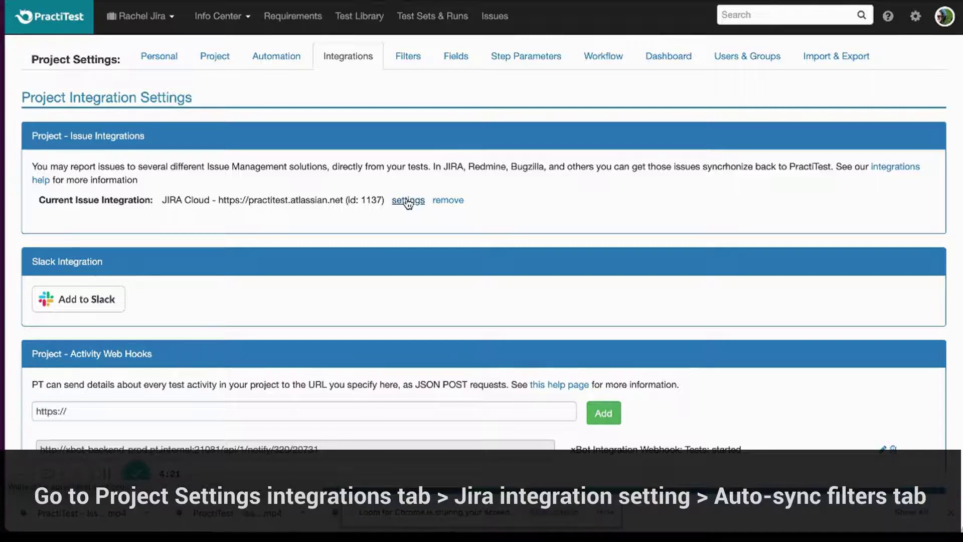
Step: Keep the Cycle 3 rule and add a Cycle 2 to Requirements auto-sync row, then update the integration
left_click(409, 201)
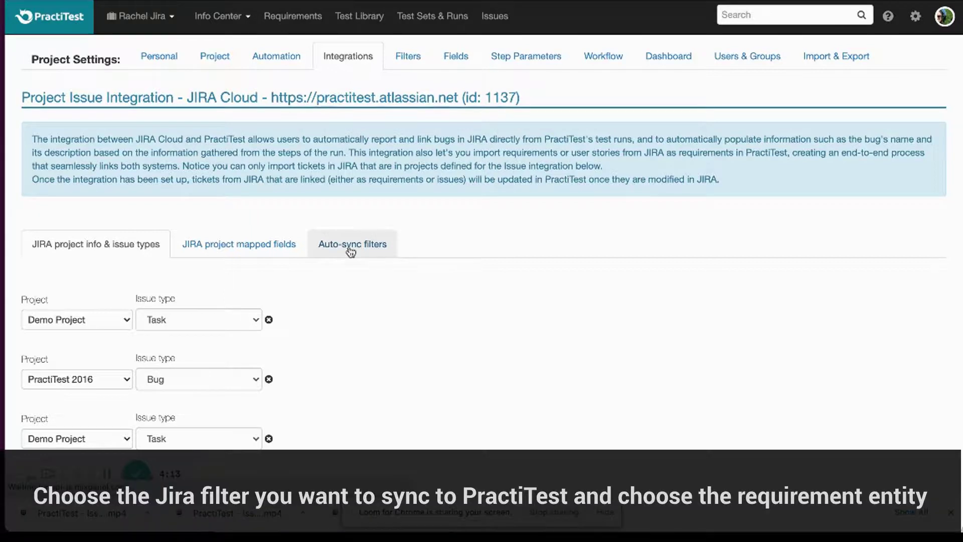
left_click(351, 251)
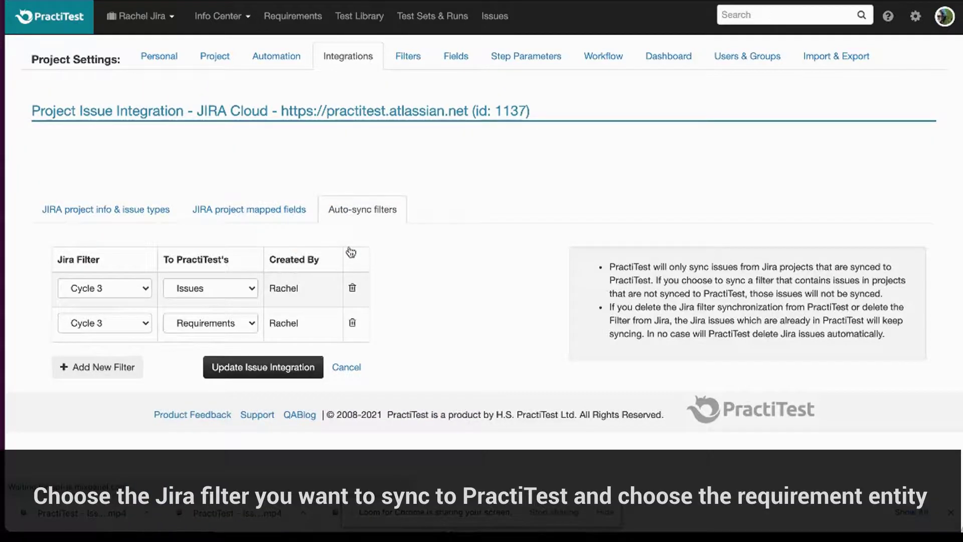
left_click(146, 324)
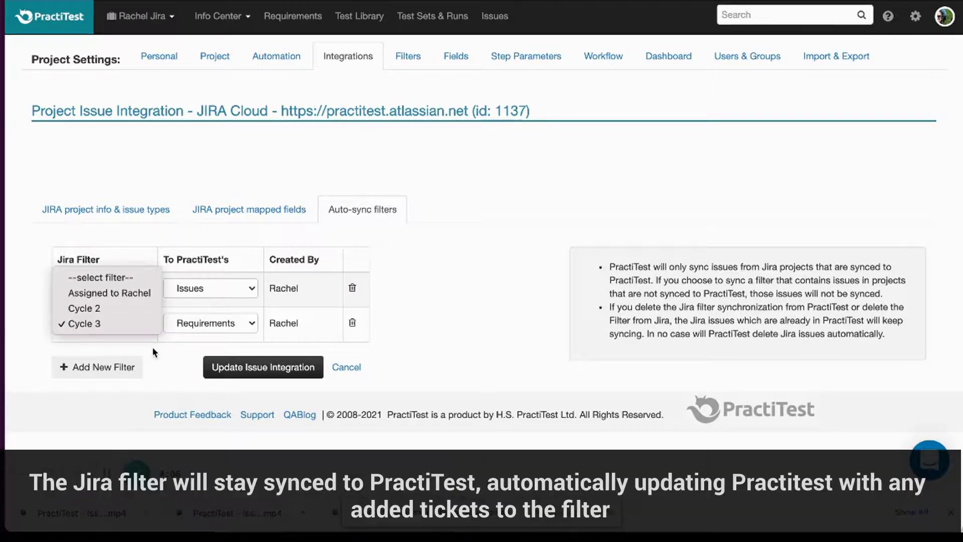
left_click(152, 347)
left_click(124, 365)
left_click(128, 360)
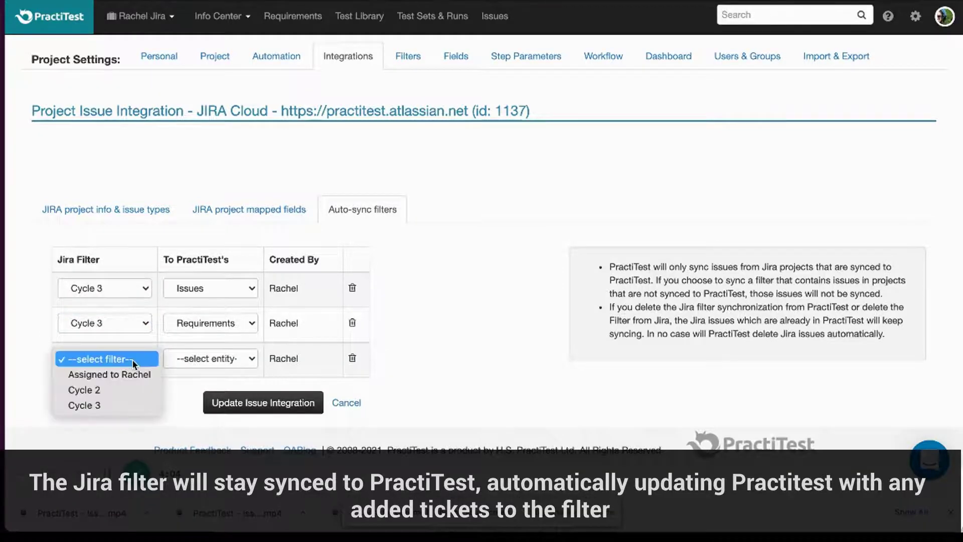
left_click(128, 388)
left_click(193, 358)
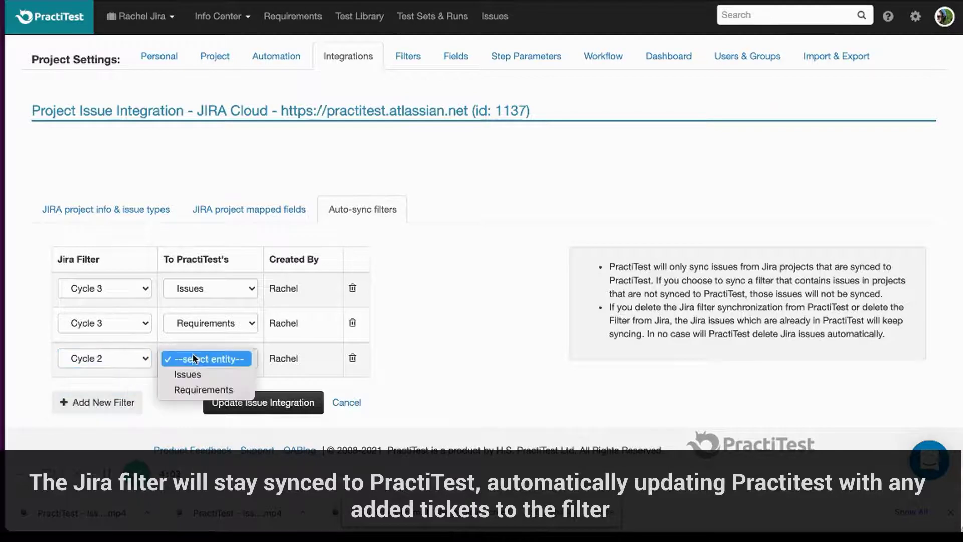
left_click(194, 390)
left_click(245, 410)
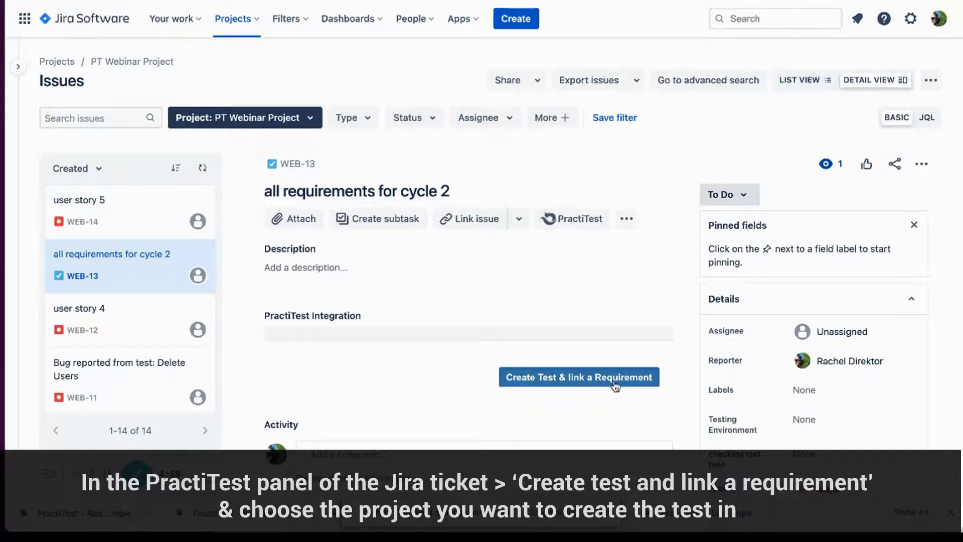
Step: From WEB-13's PractiTest panel, create a linked test and requirement in the chosen PractiTest project
left_click(563, 384)
left_click(569, 362)
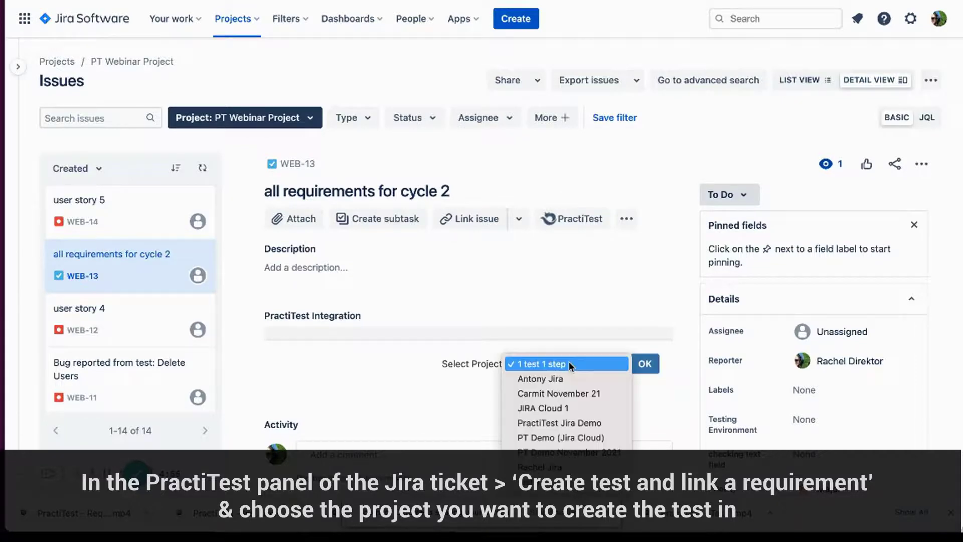
left_click(567, 467)
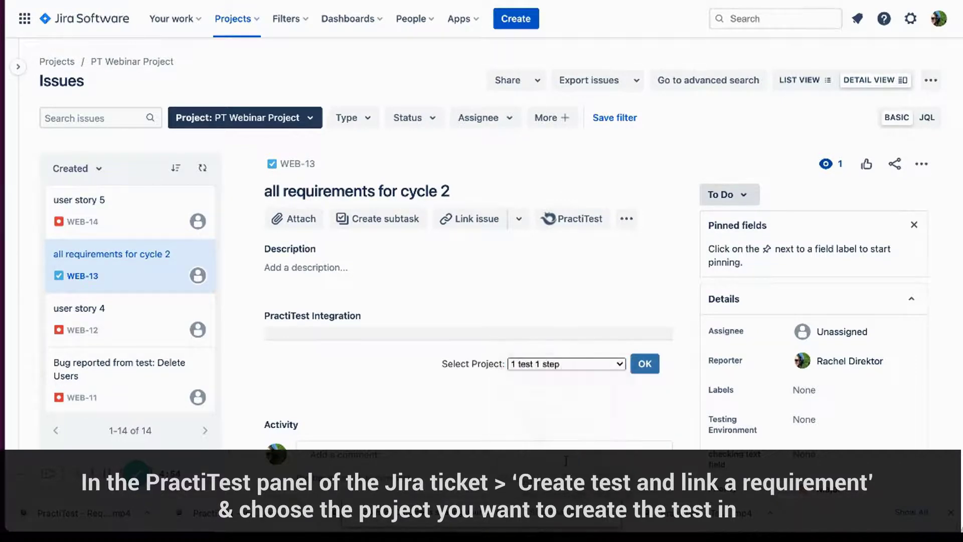
left_click(645, 365)
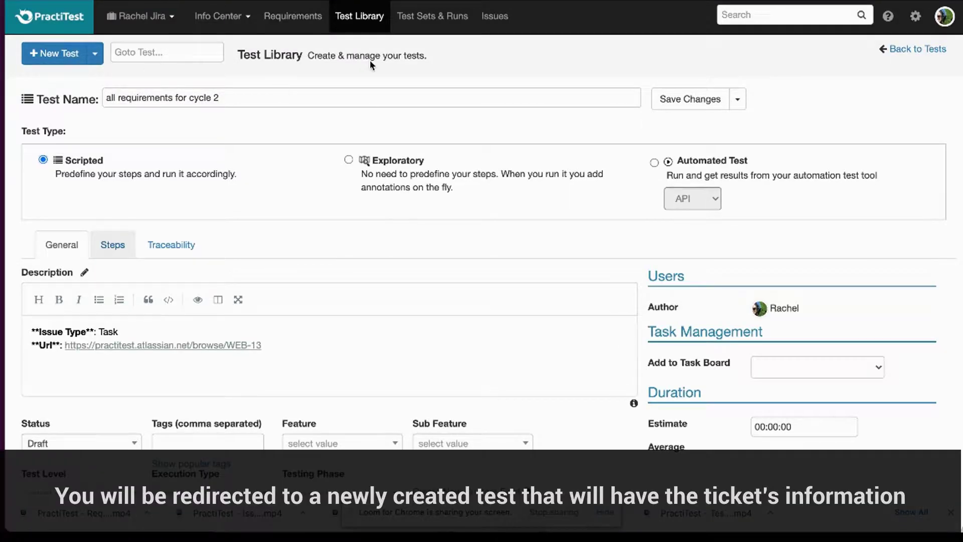
Step: Add Step 1 to the new test with name 'a' and description 'b'
left_click(112, 246)
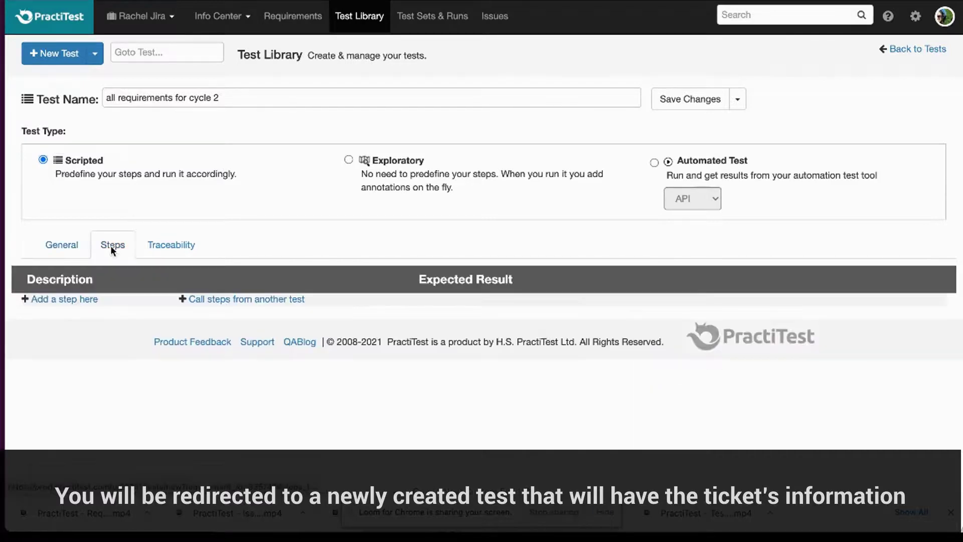
left_click(74, 303)
scroll(72, 300, "down", 3)
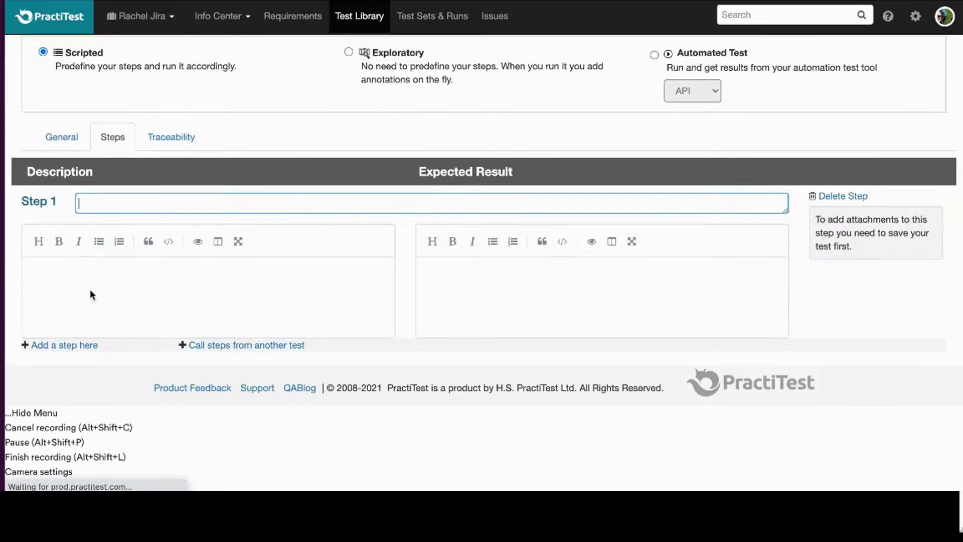
type("1")
left_click(172, 271)
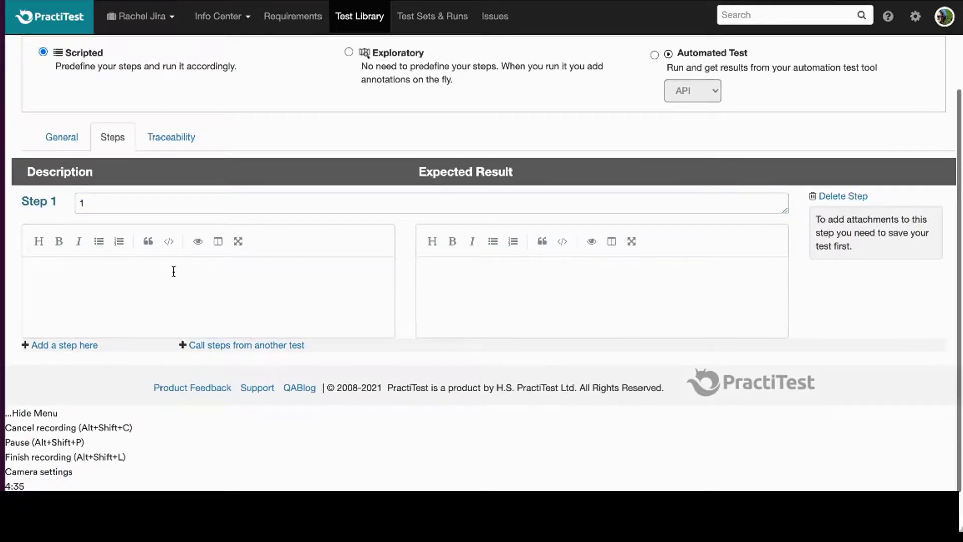
type("a")
left_click(467, 280)
type("b")
scroll(463, 281, "up", 2)
Step: Review the test's linked requirements and issues under Traceability, then save the test
left_click(171, 225)
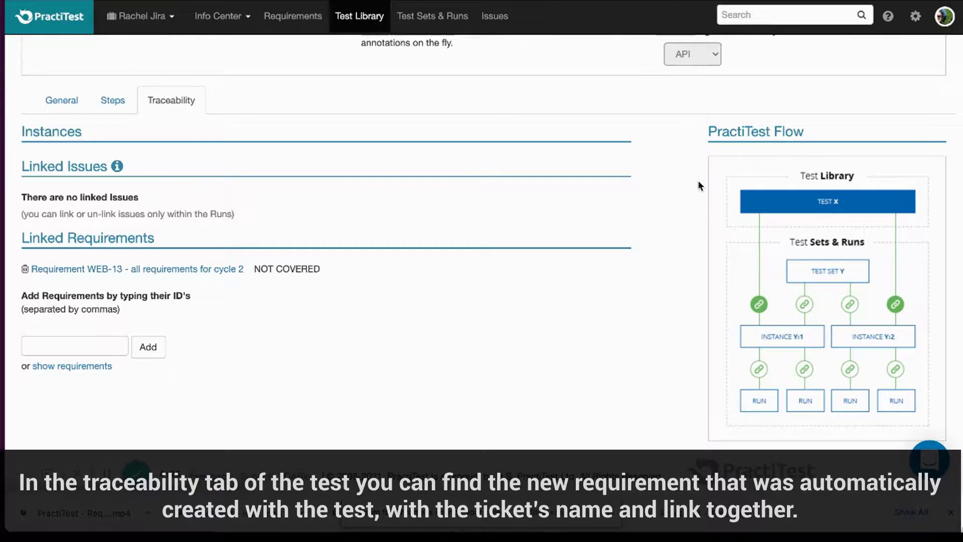
scroll(693, 168, "up", 1)
scroll(691, 165, "up", 5)
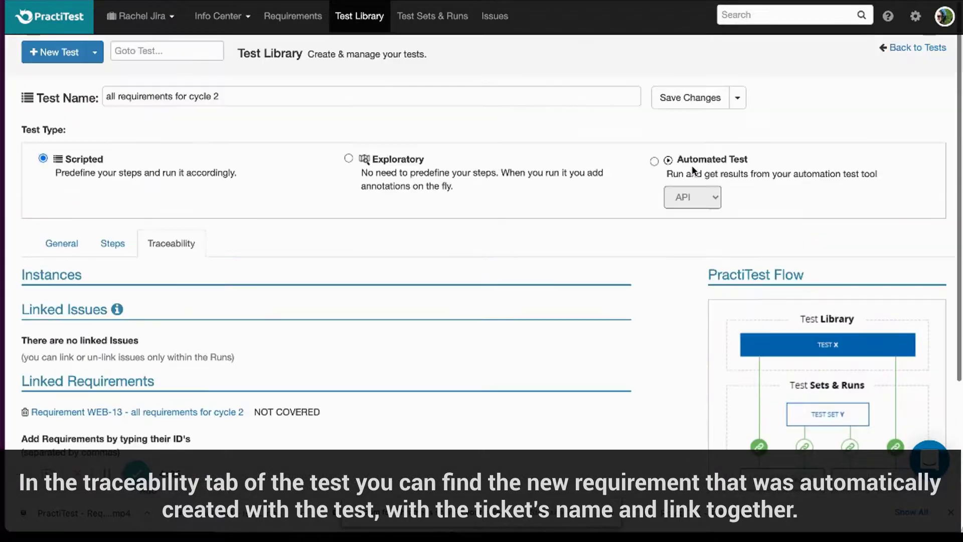
left_click(689, 100)
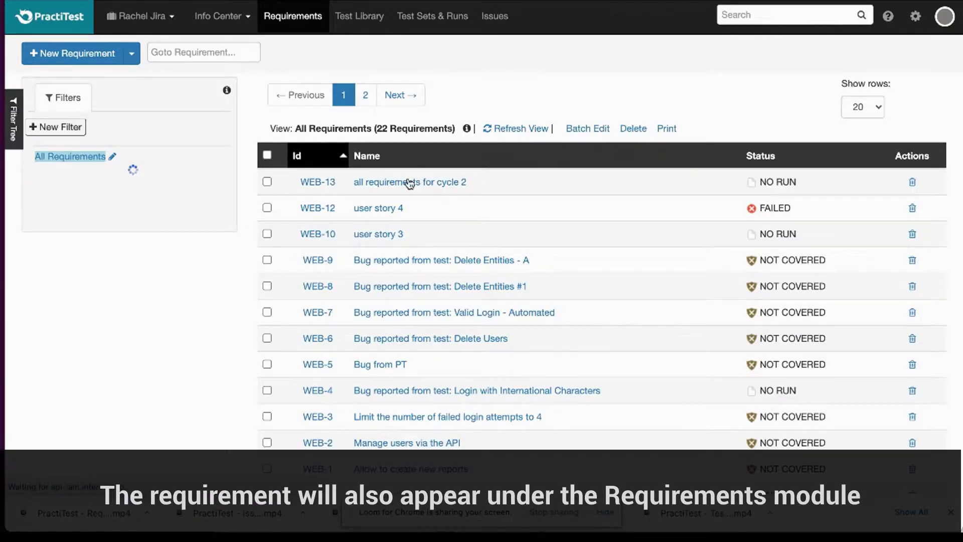
scroll(470, 189, "down", 3)
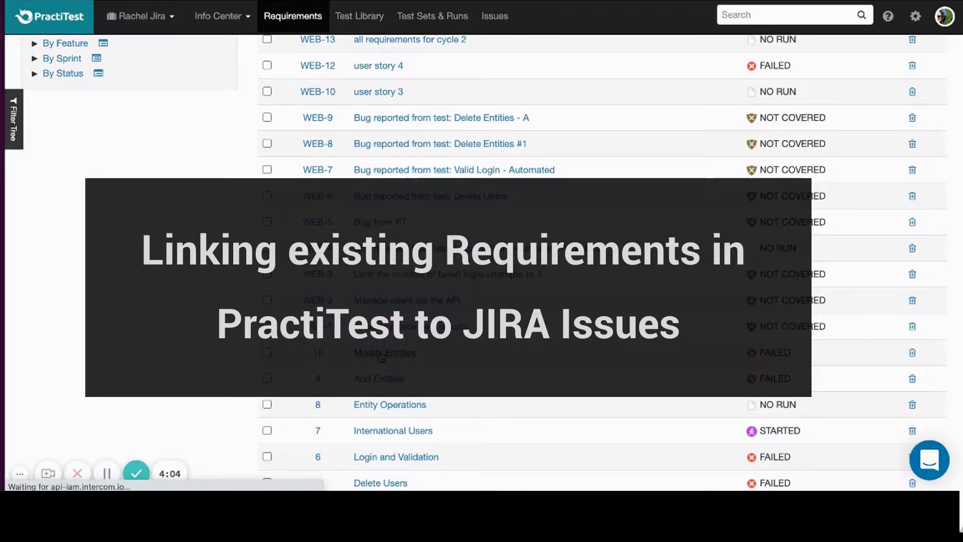
Step: Open requirement Modify Entities and link it to Jira issue key WEB-14
left_click(381, 354)
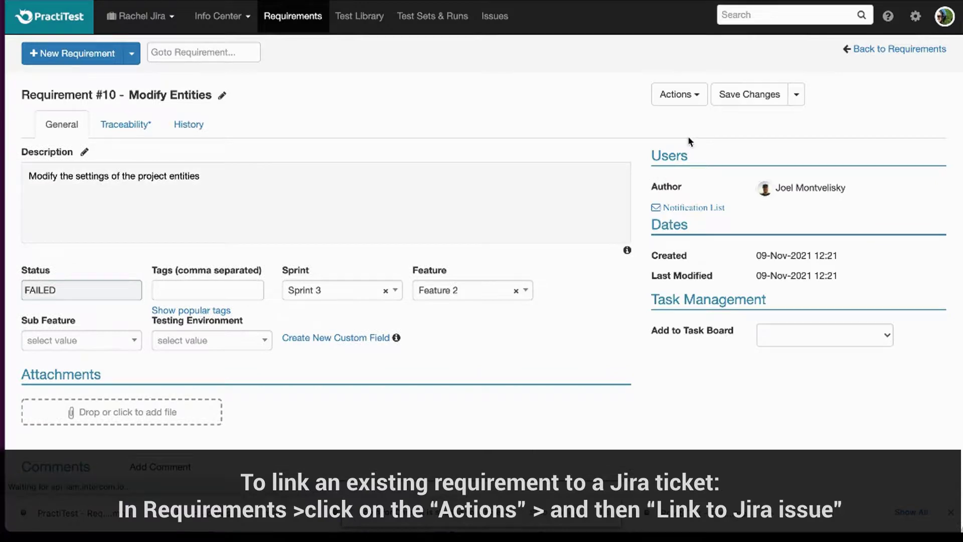
left_click(697, 99)
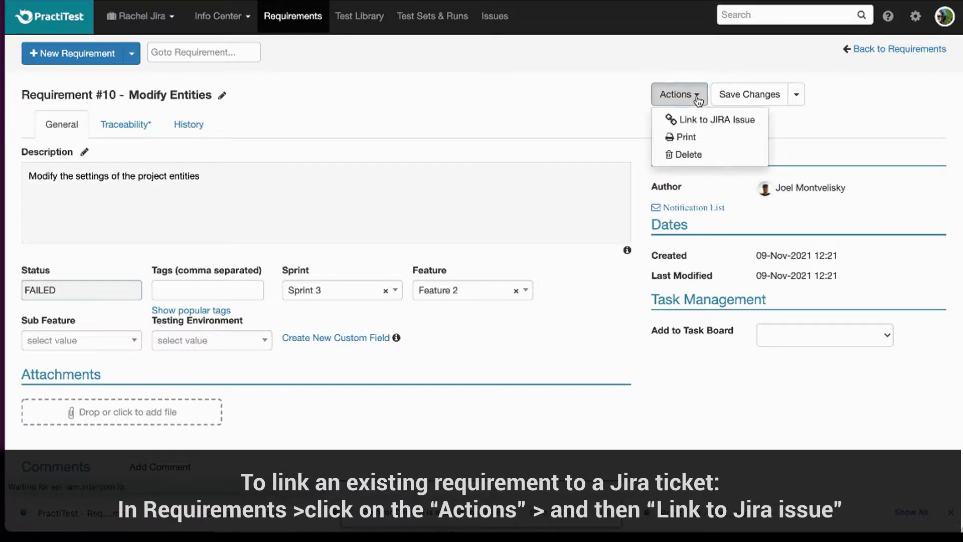
left_click(698, 118)
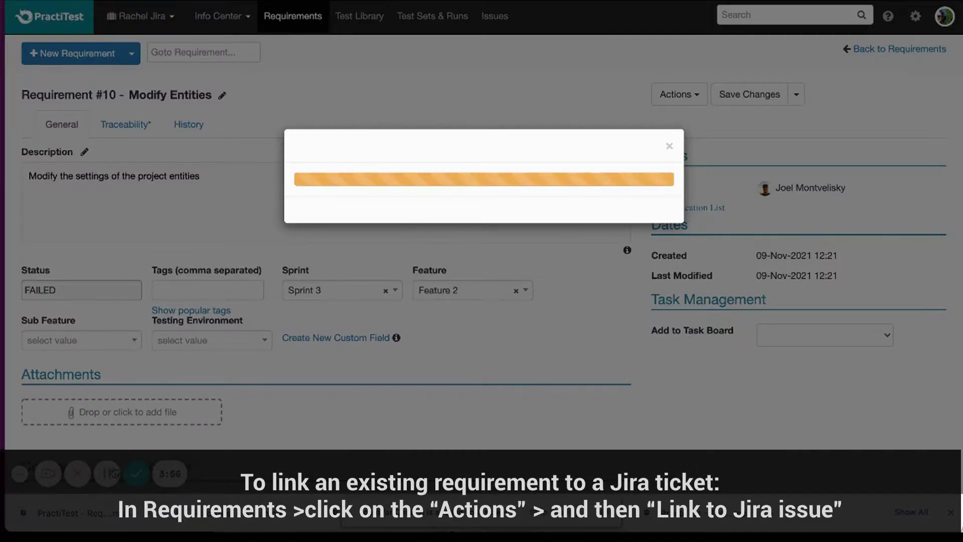
left_click(109, 476)
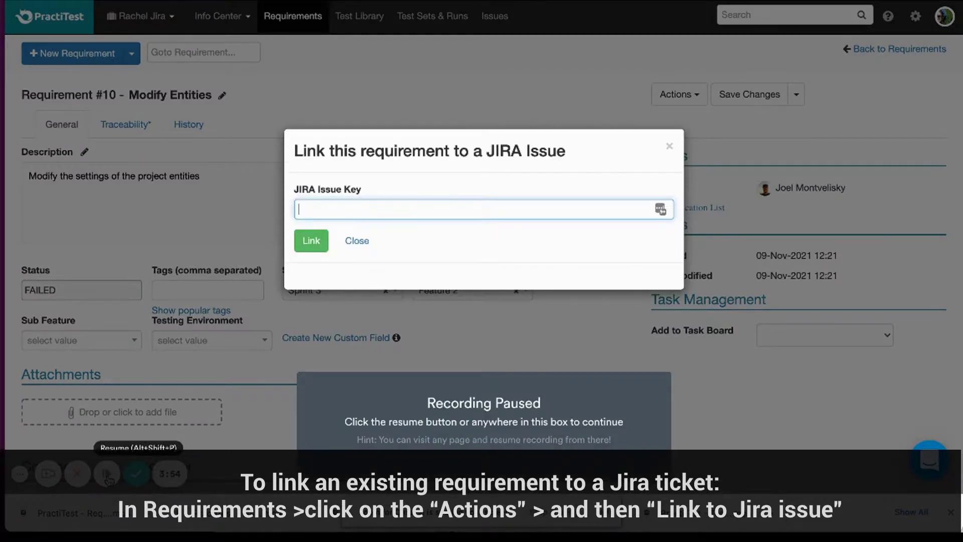
left_click(353, 261)
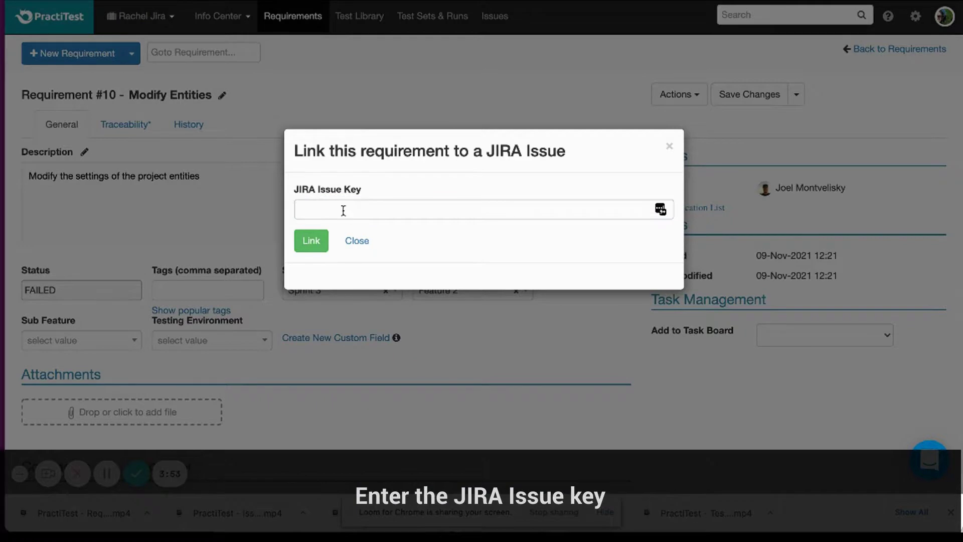
left_click(343, 210)
type("web-14")
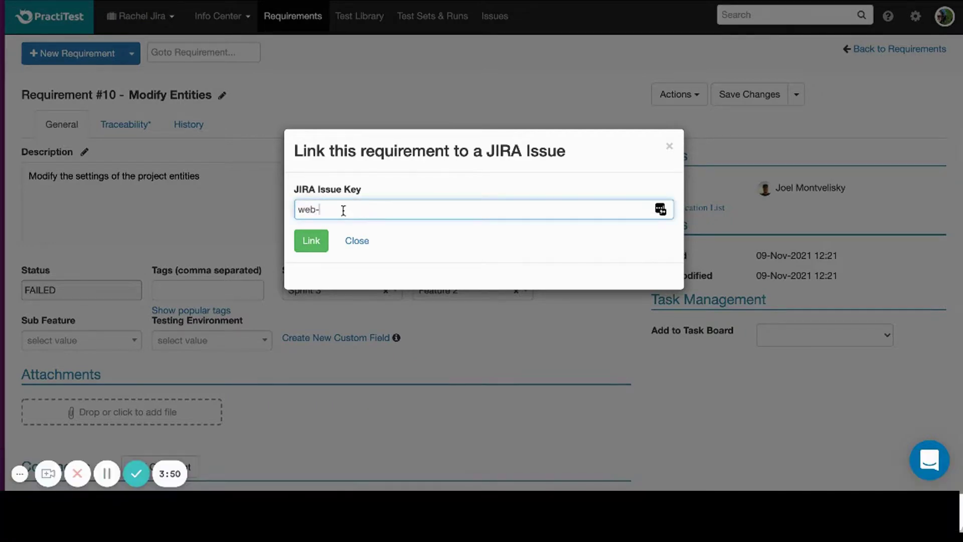
left_click(312, 240)
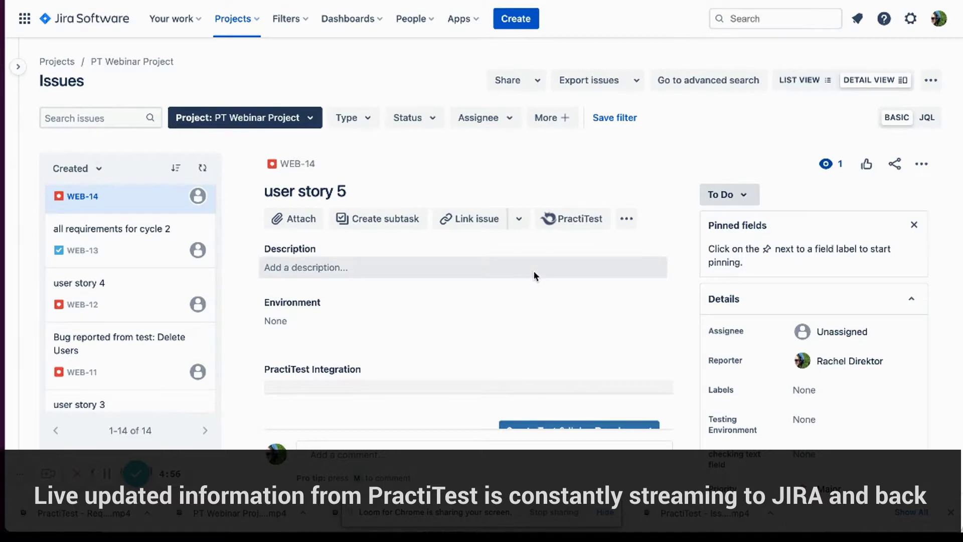
Step: Open Jira bug WEB-11 and expand its FAILED Delete Users run to list the step results
scroll(534, 275, "down", 3)
scroll(534, 275, "down", 2)
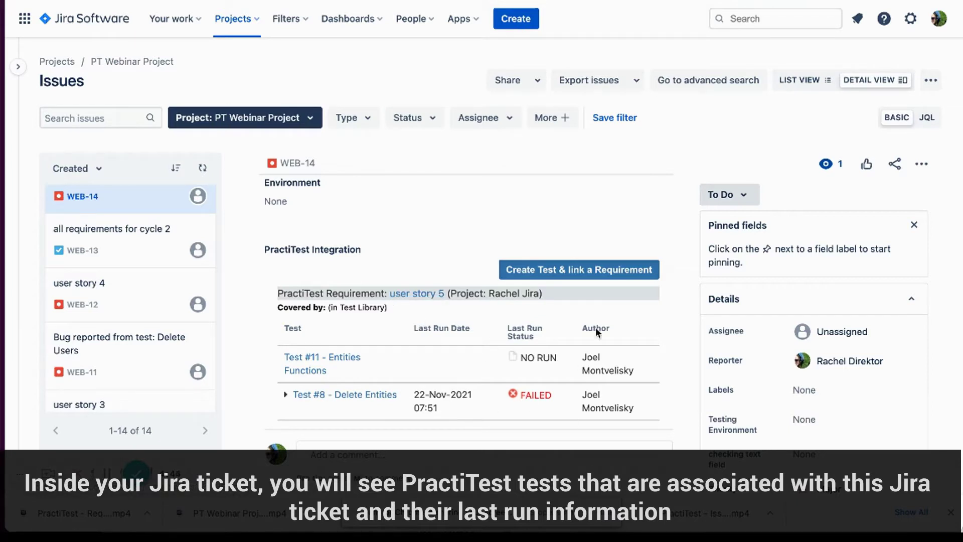
left_click(150, 355)
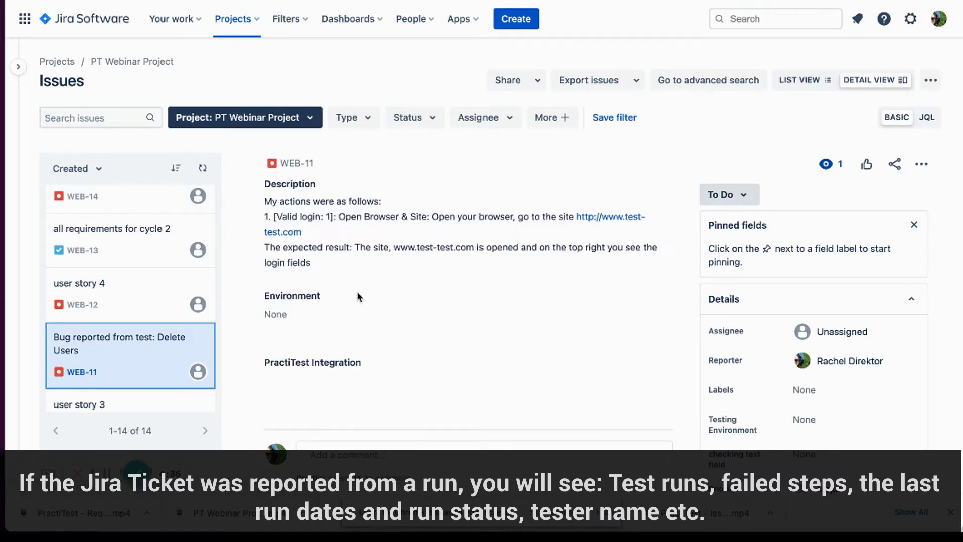
scroll(359, 296, "down", 3)
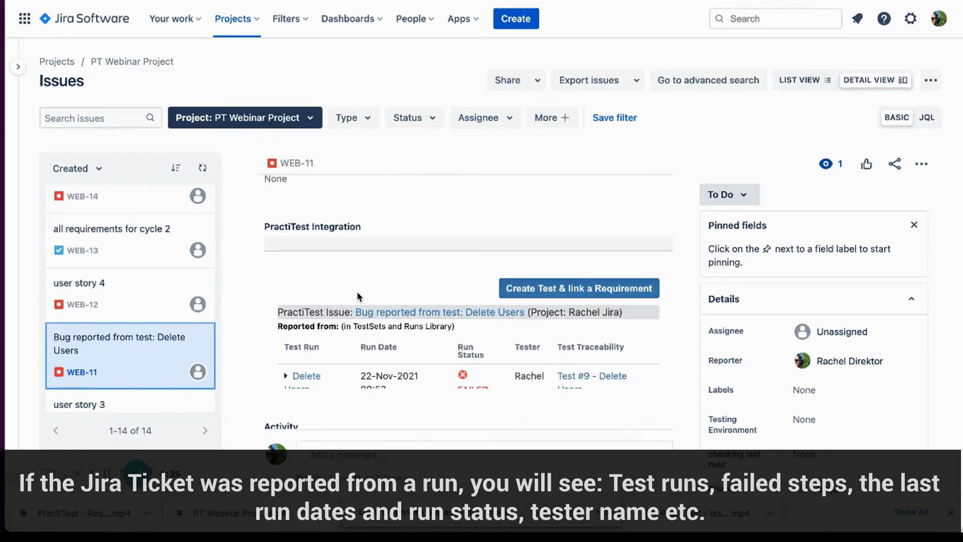
scroll(359, 296, "down", 1)
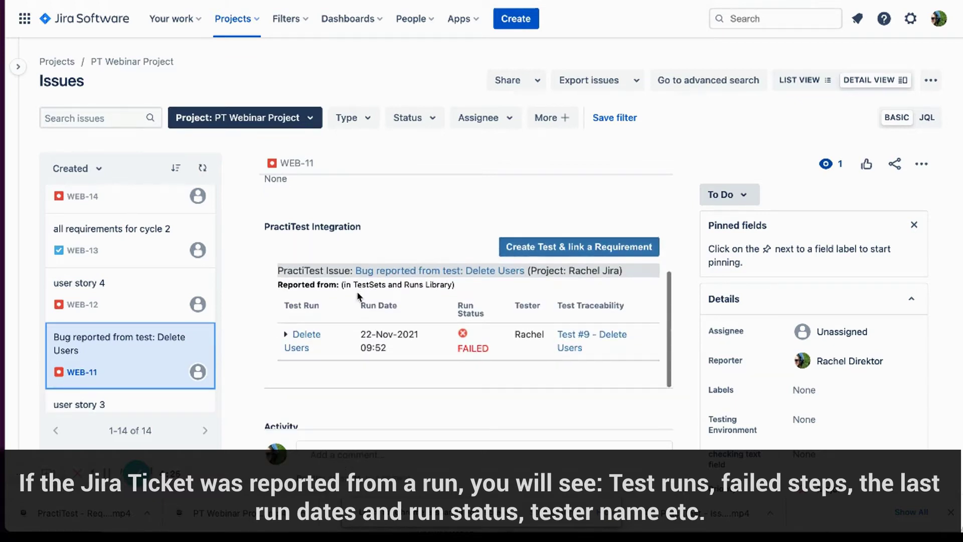
left_click(284, 335)
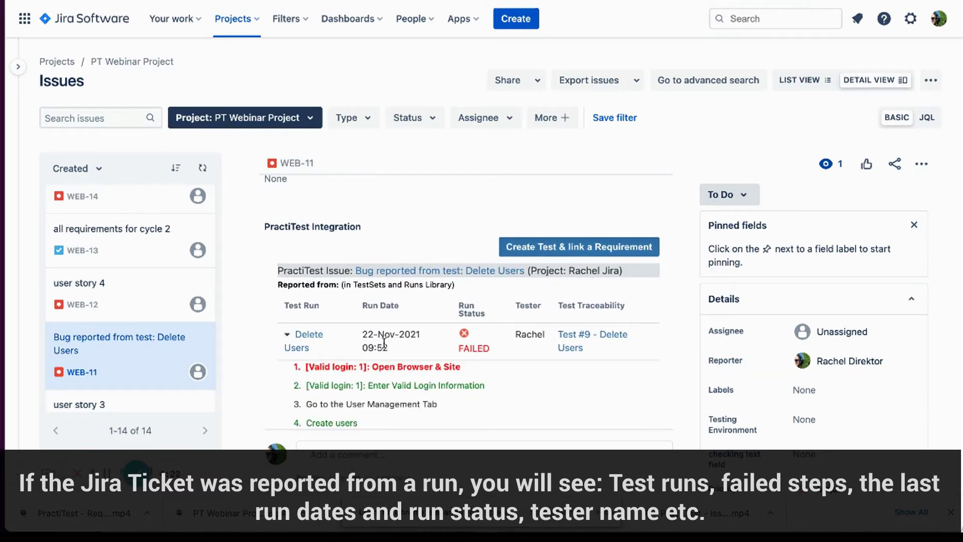
scroll(385, 343, "down", 3)
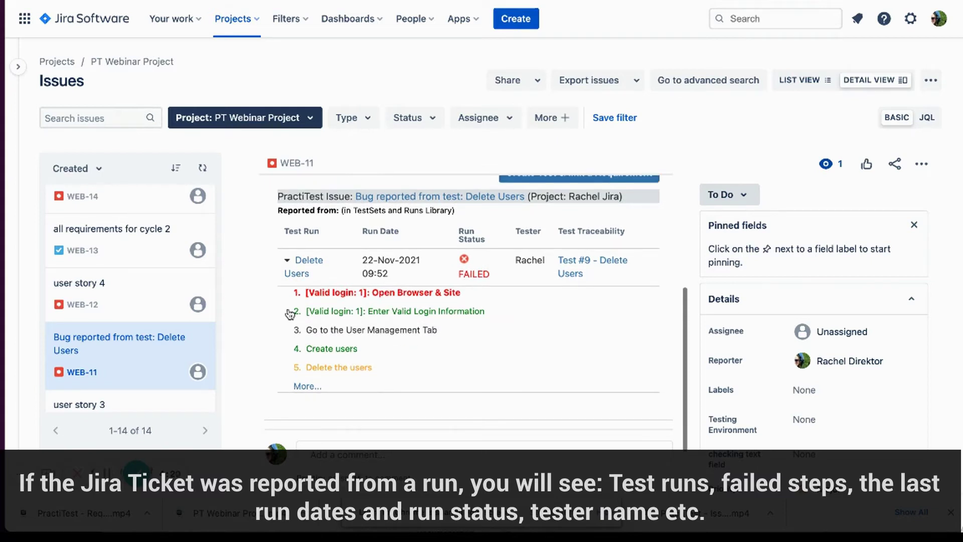